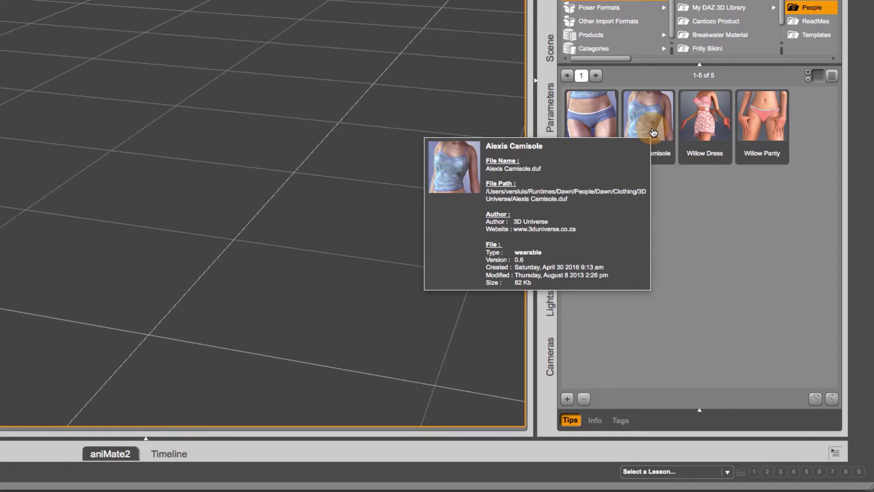
# - Load the Alexis Camisole into the scene, frame it in the viewport and orbit to an angled view
pyautogui.doubleClick(654, 132)
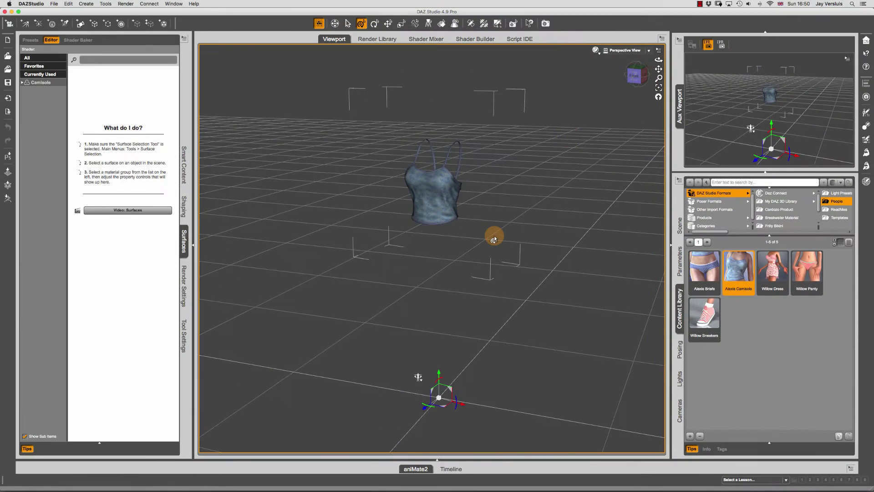
pyautogui.click(657, 88)
pyautogui.moveTo(634, 72); pyautogui.dragTo(586, 64)
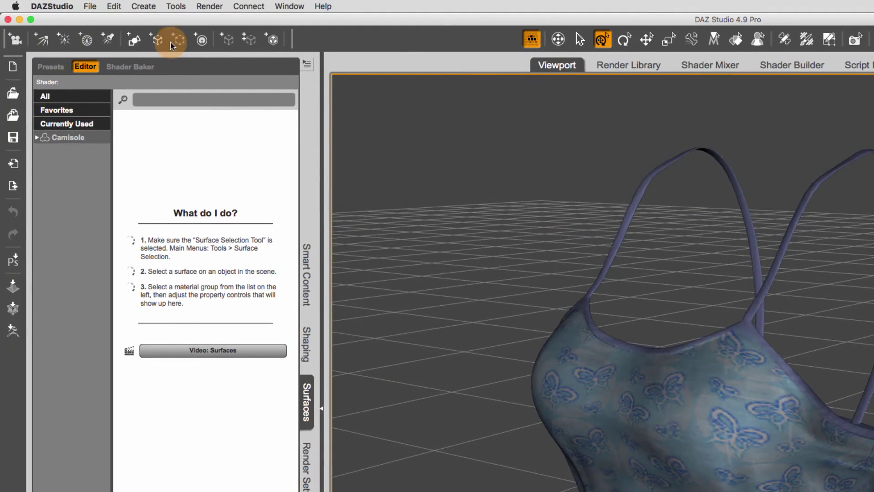
# - Initialize the Photoshop 3D Bridge and set the viewport back to Perspective View
pyautogui.click(92, 5)
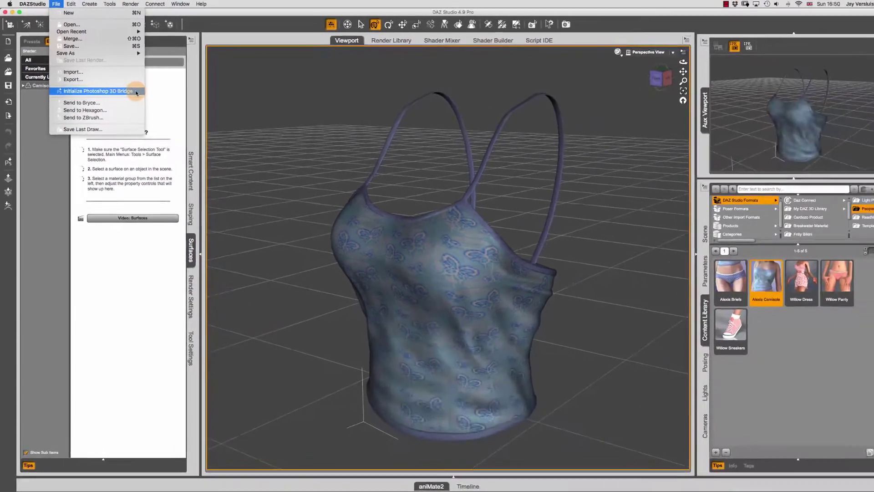
pyautogui.click(217, 146)
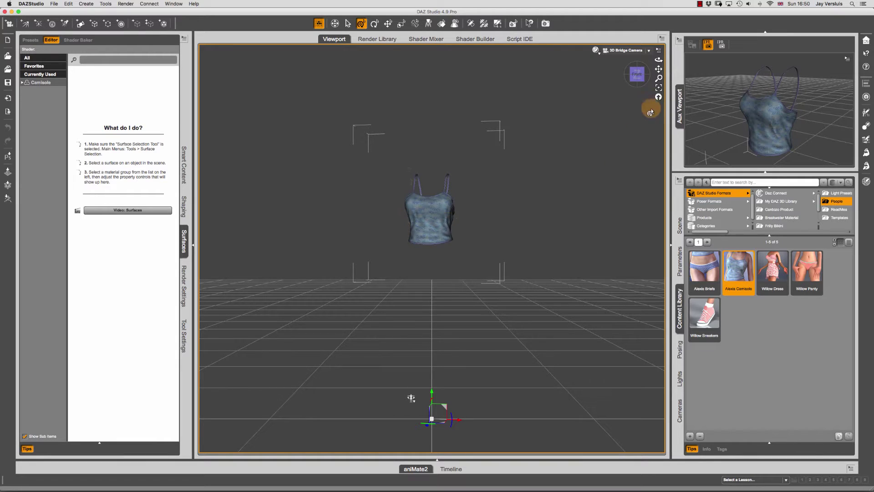
pyautogui.click(647, 51)
pyautogui.click(654, 56)
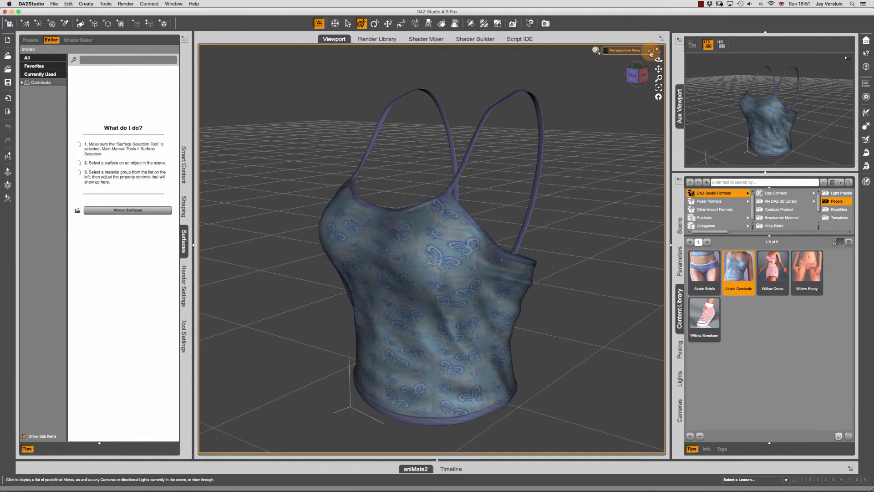
# - Look through the 3D Bridge Camera, frame the camisole and orbit the camera to an angled front view
pyautogui.click(651, 51)
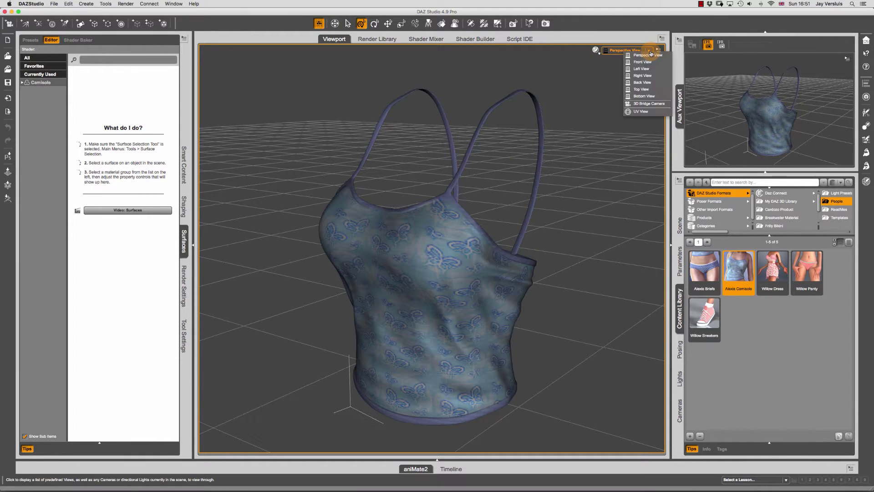
pyautogui.click(666, 104)
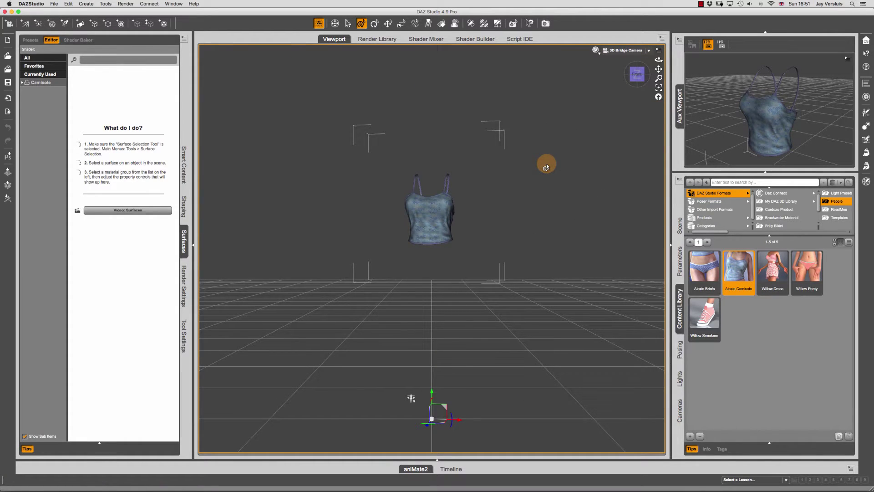
pyautogui.click(659, 89)
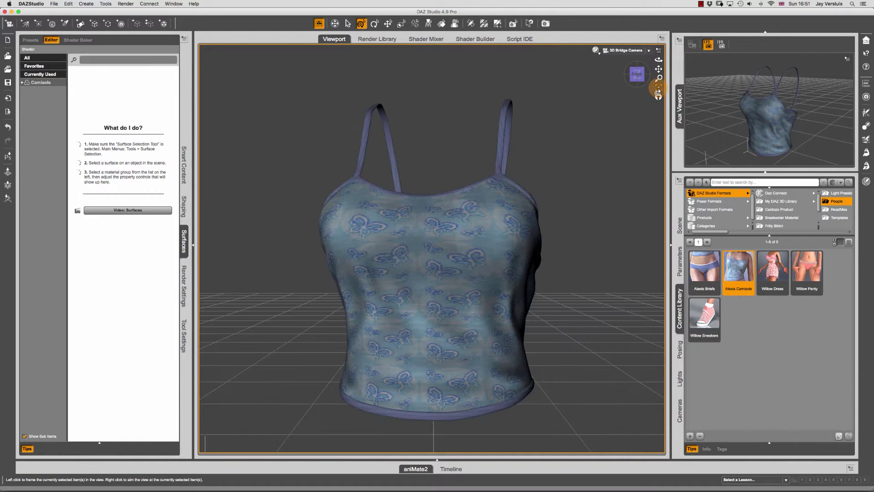
pyautogui.moveTo(636, 74); pyautogui.dragTo(610, 170)
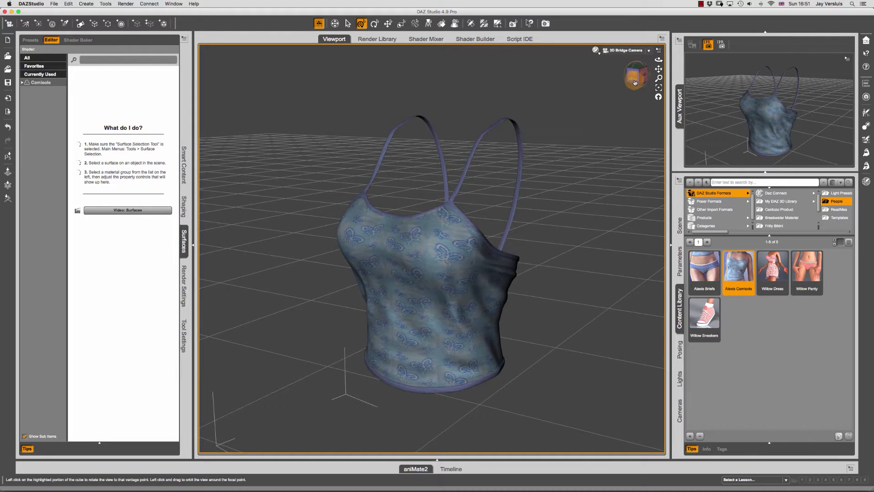
pyautogui.moveTo(636, 80); pyautogui.dragTo(636, 80)
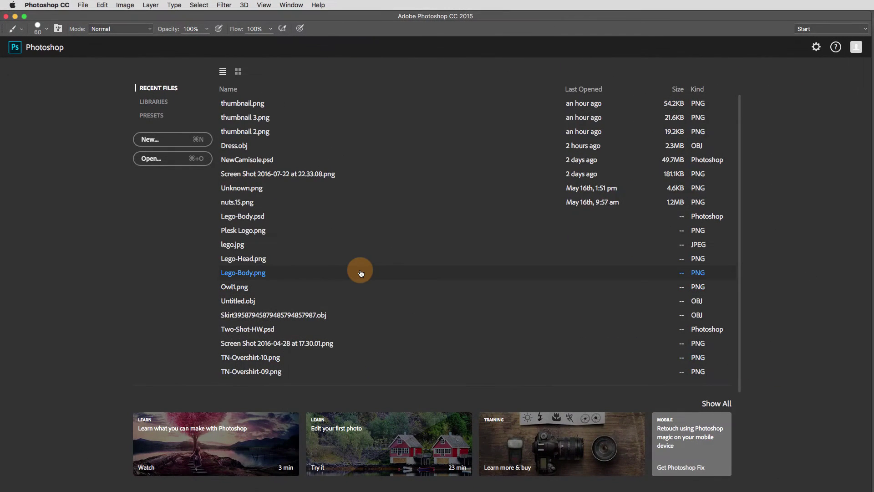
# - Switch to Photoshop and create a new document 1024 pixels wide and 1024 pixels high
pyautogui.click(83, 5)
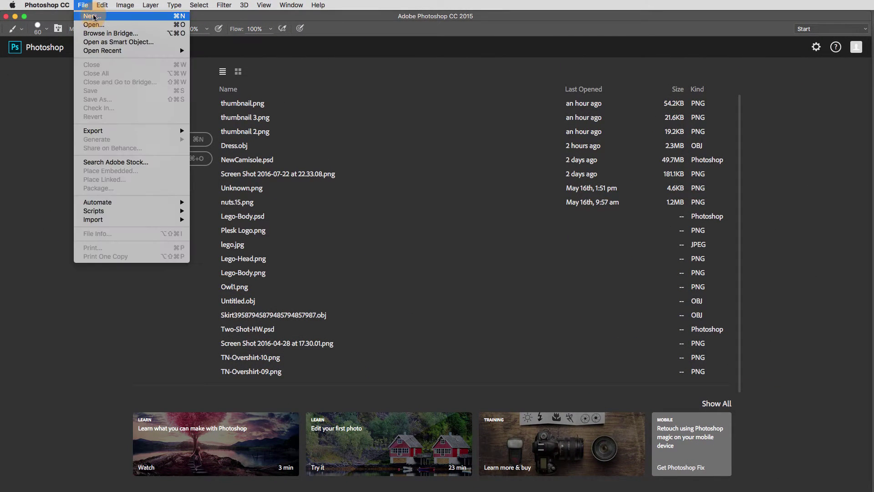
pyautogui.click(122, 19)
pyautogui.doubleClick(241, 116)
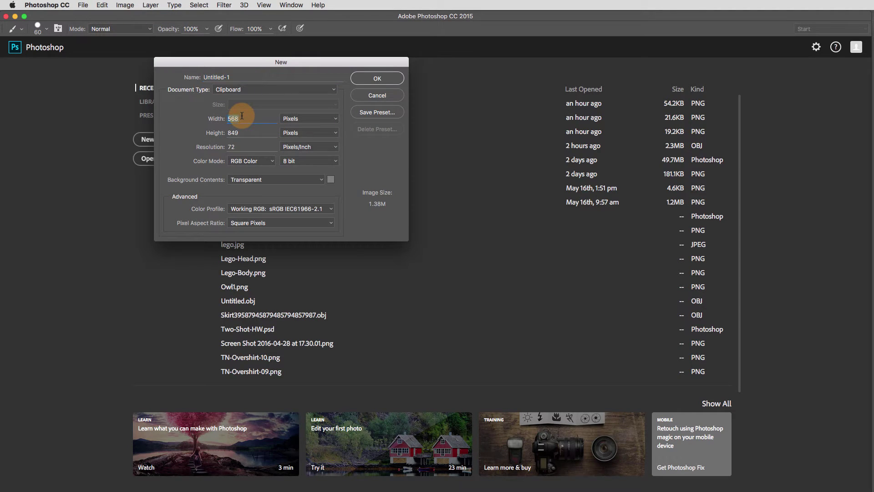
pyautogui.write('1024')
pyautogui.press('Tab')
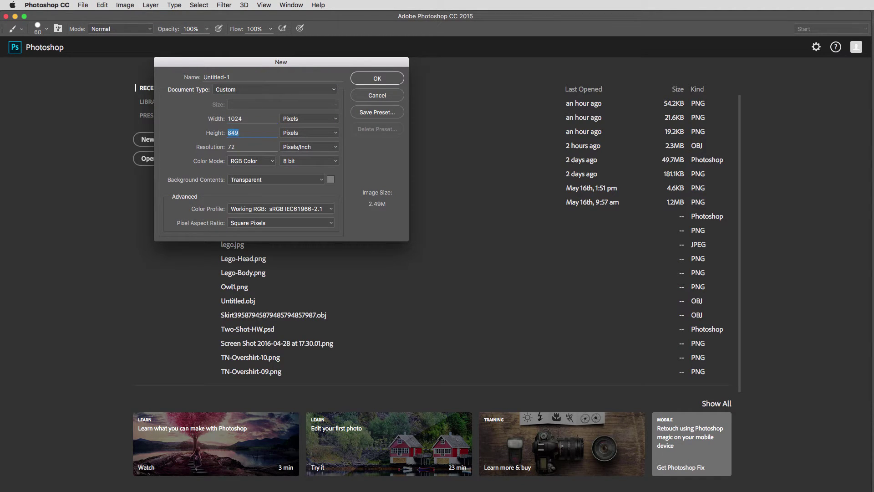
pyautogui.write('1024')
pyautogui.press('Return')
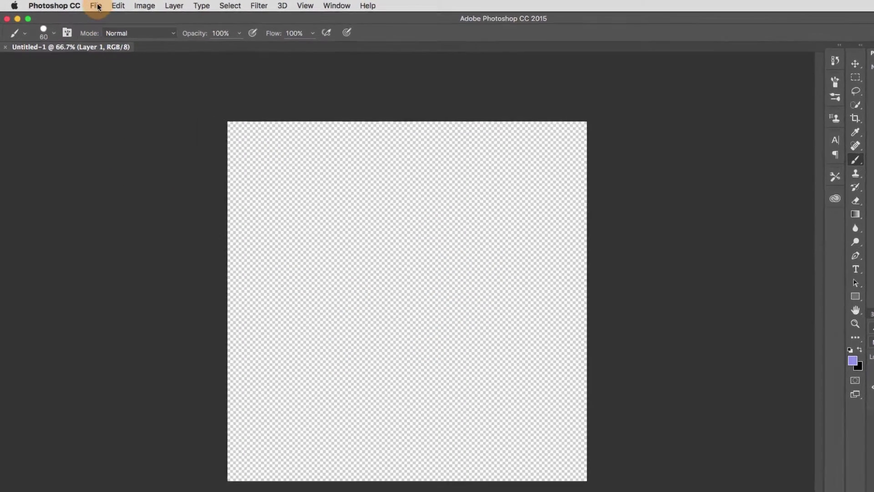
# - Launch the DAZ Studio 3D Bridge, place its window beside the canvas and choose the Move tool
pyautogui.click(97, 6)
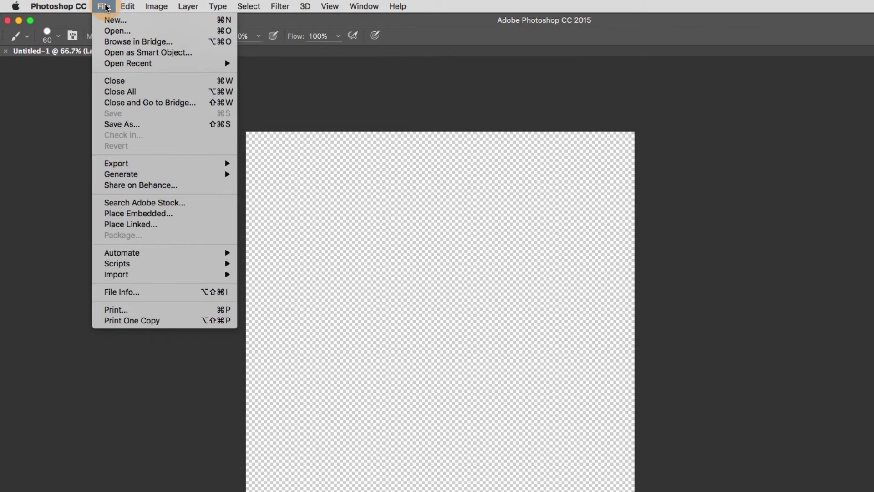
pyautogui.moveTo(156, 250)
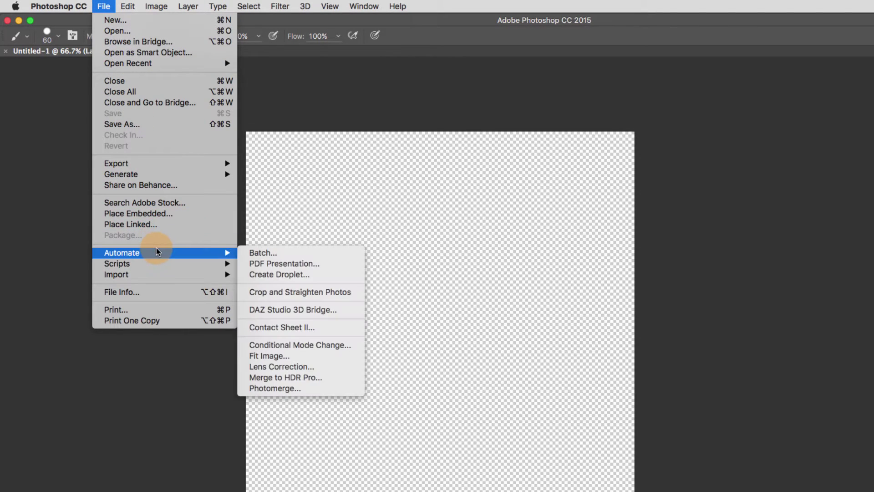
pyautogui.click(337, 310)
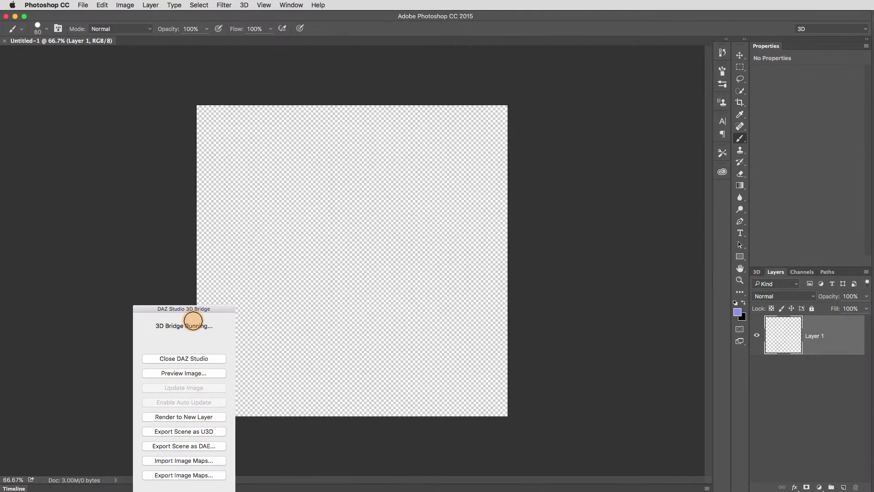
pyautogui.moveTo(163, 309); pyautogui.dragTo(61, 198)
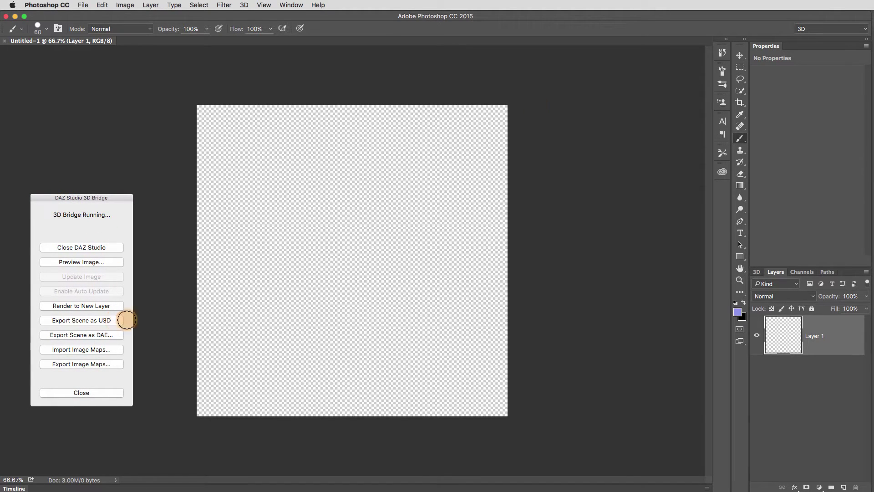
pyautogui.click(740, 55)
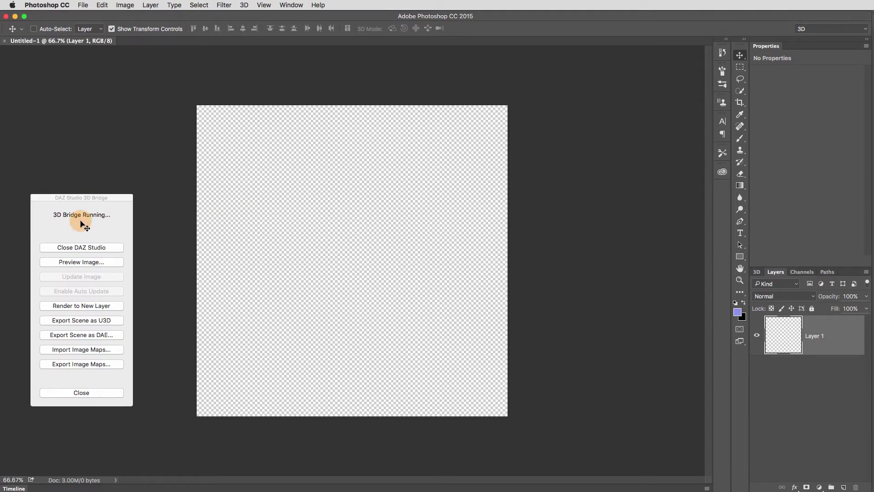
pyautogui.moveTo(117, 197); pyautogui.dragTo(134, 186)
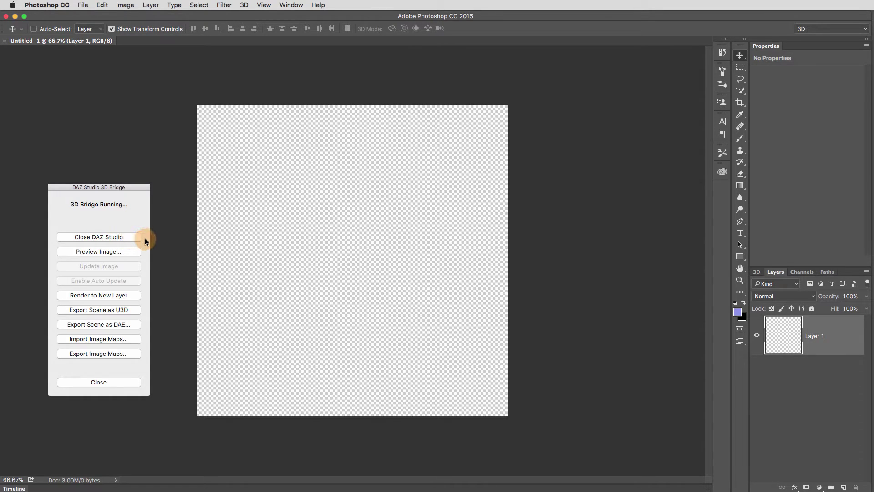
# - Close the DAZ Studio 3D Bridge, relaunch it and place its window clear of the canvas
pyautogui.click(132, 383)
pyautogui.click(86, 5)
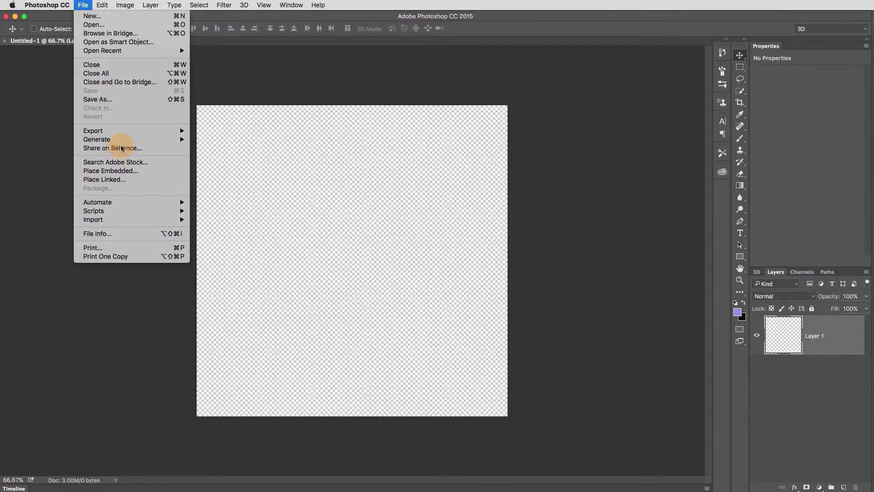
pyautogui.moveTo(144, 205)
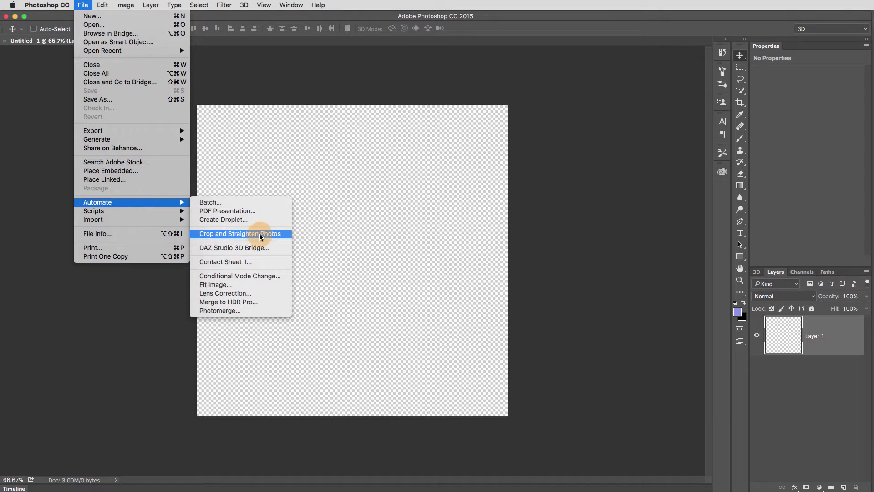
pyautogui.click(277, 249)
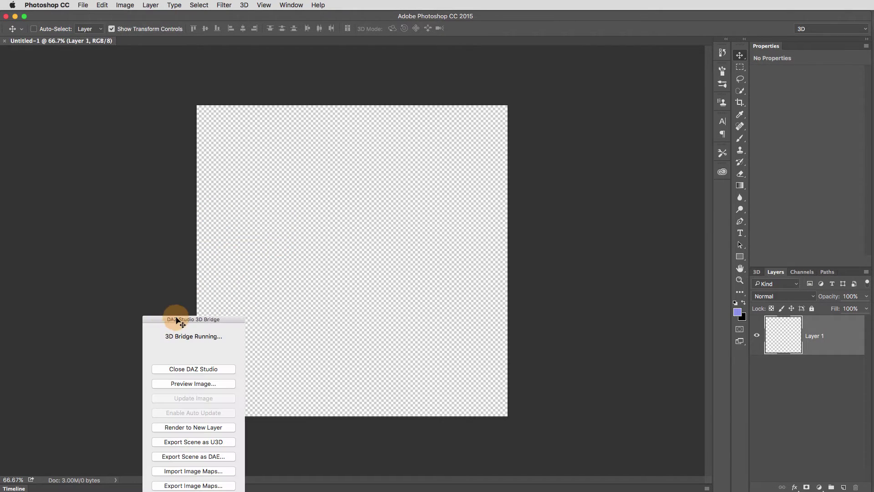
pyautogui.moveTo(176, 320); pyautogui.dragTo(66, 191)
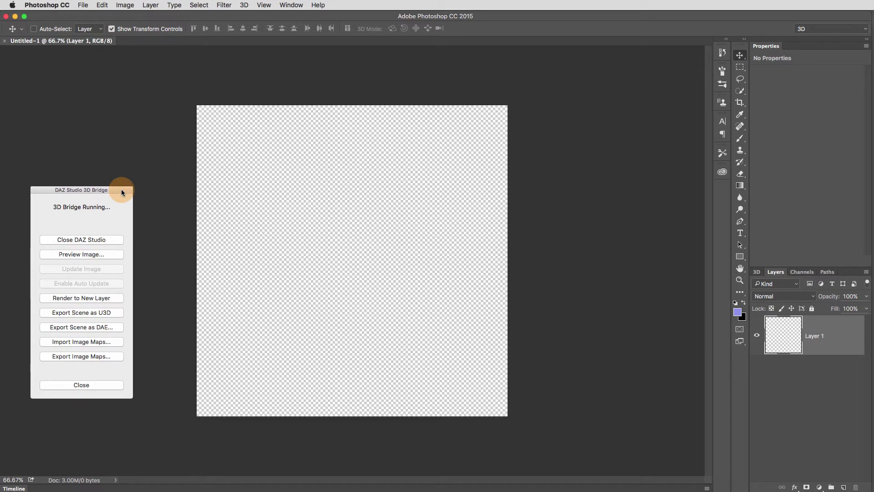
pyautogui.moveTo(121, 192); pyautogui.dragTo(130, 191)
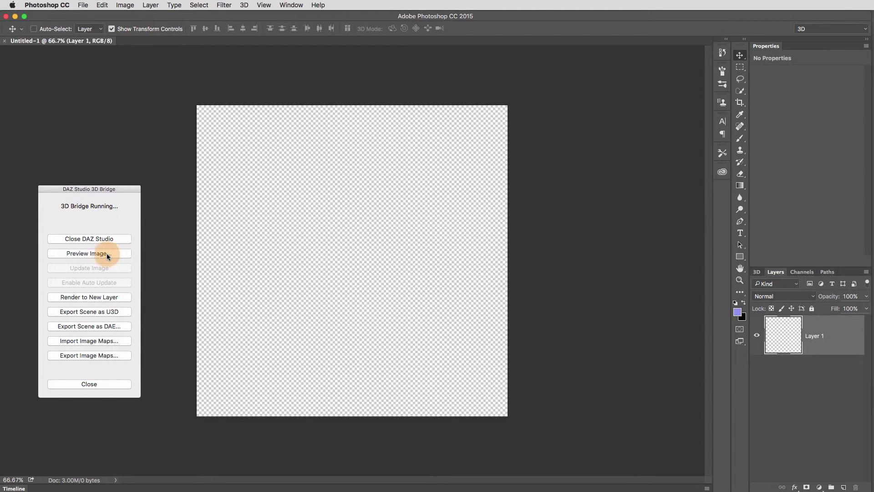
# - Import an 800 by 600 pixel preview image of the scene to a layer, and render the scene to a new layer
pyautogui.click(118, 254)
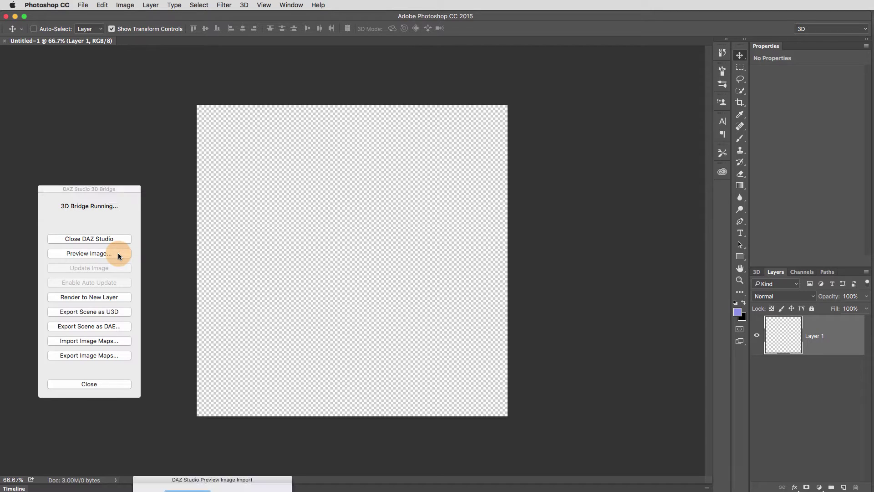
pyautogui.moveTo(214, 482); pyautogui.dragTo(230, 349)
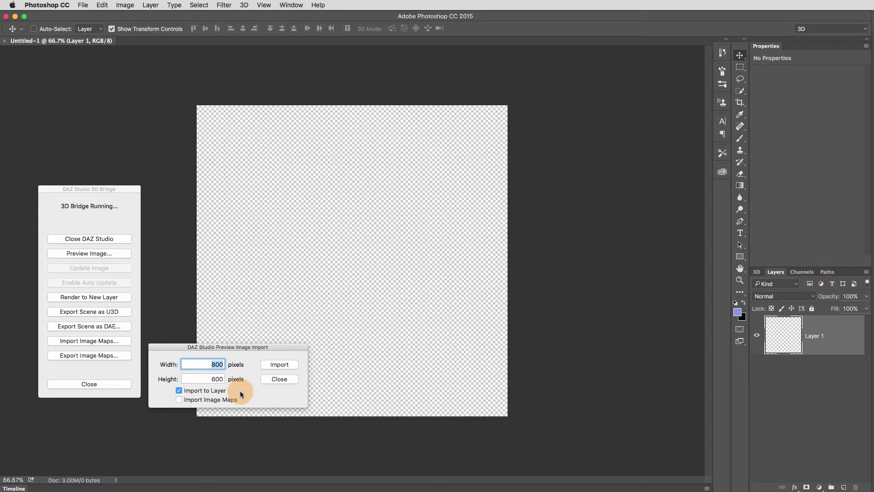
pyautogui.click(292, 366)
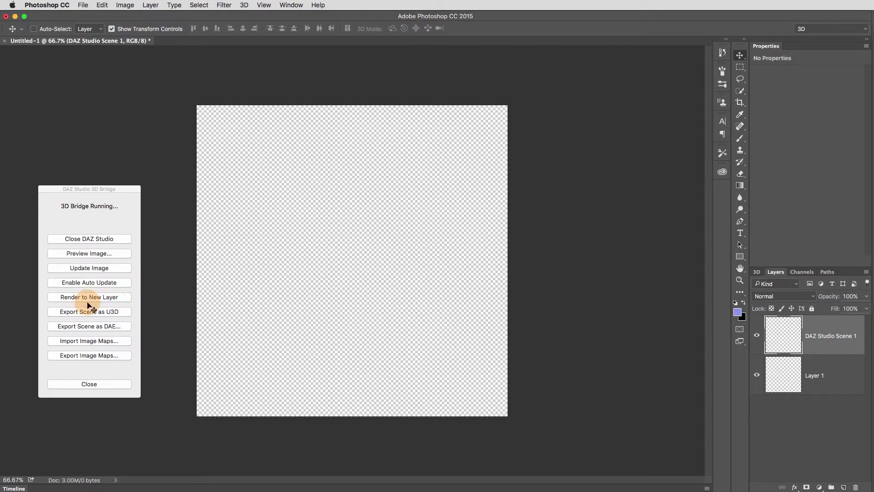
pyautogui.click(124, 297)
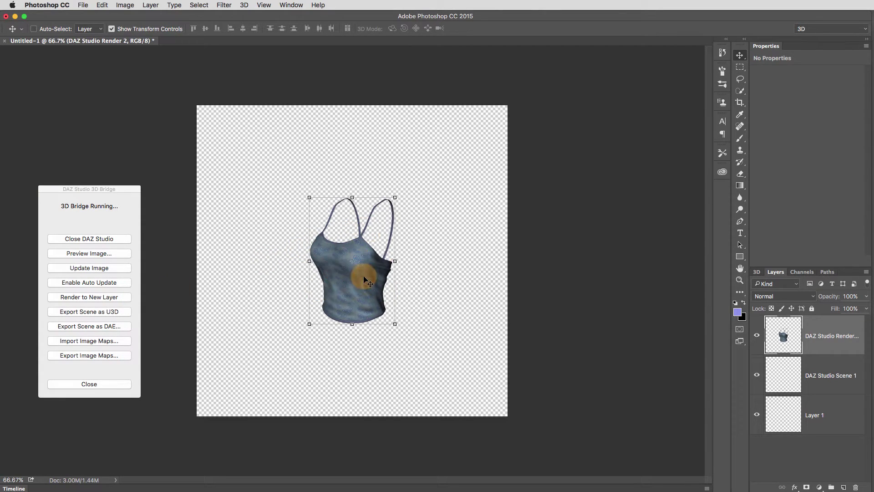
pyautogui.scroll(3, 364, 280)
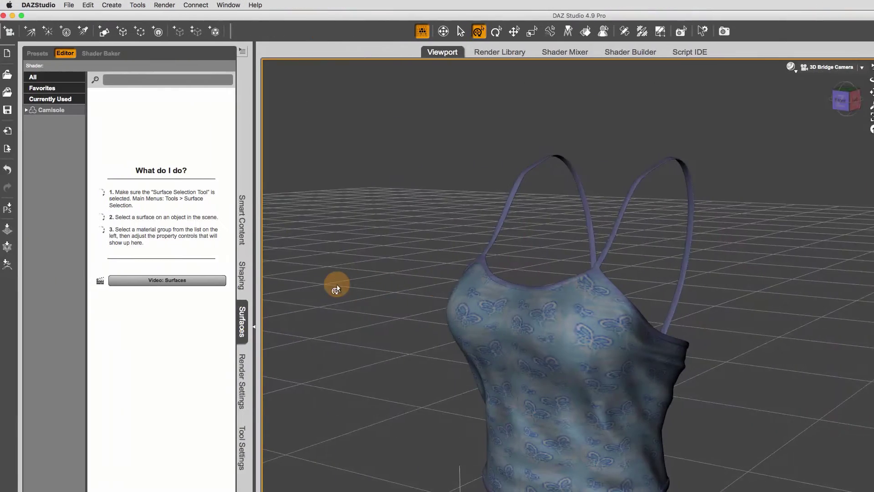
# - Orbit the camisole to its back in DAZ Studio, and from Photoshop update the preview image and render the view to a new layer
pyautogui.moveTo(851, 100); pyautogui.dragTo(521, 113)
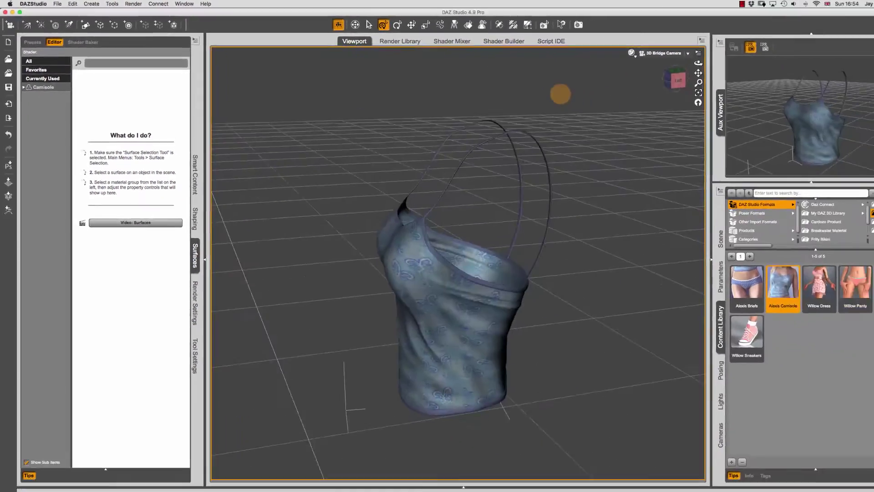
pyautogui.moveTo(391, 85); pyautogui.dragTo(349, 76)
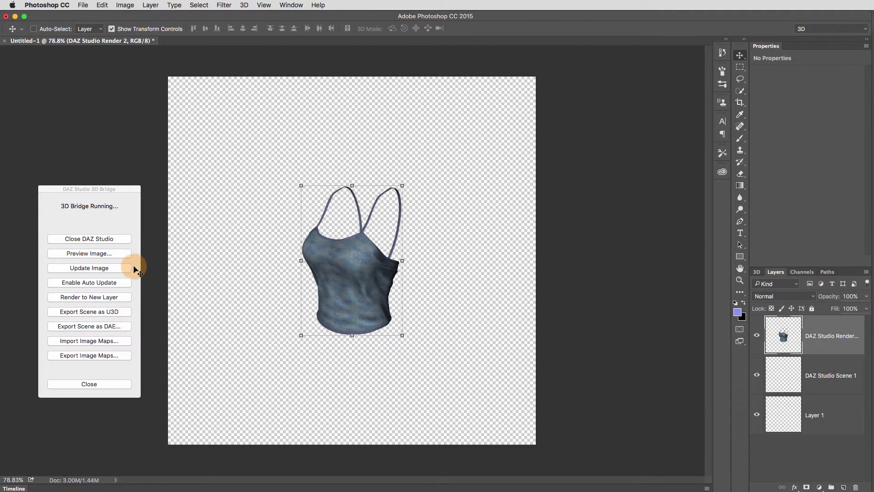
pyautogui.click(127, 268)
pyautogui.click(126, 298)
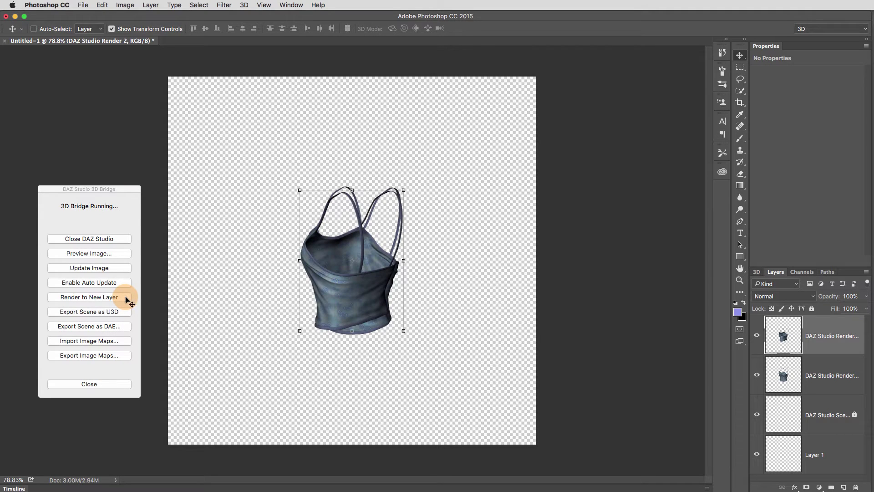
# - Move the front-view render to the left and the back-view render to the right so they sit side by side
pyautogui.click(796, 370)
pyautogui.moveTo(349, 299); pyautogui.dragTo(273, 297)
pyautogui.click(783, 335)
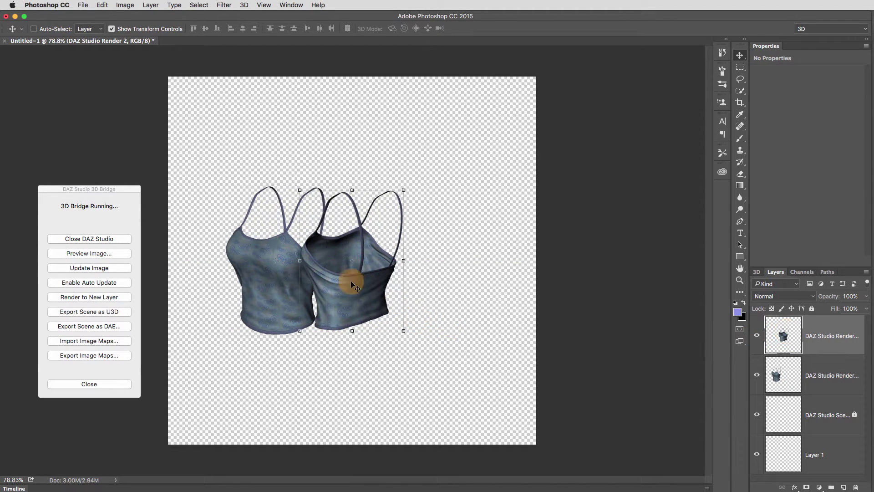
pyautogui.moveTo(351, 279); pyautogui.dragTo(412, 284)
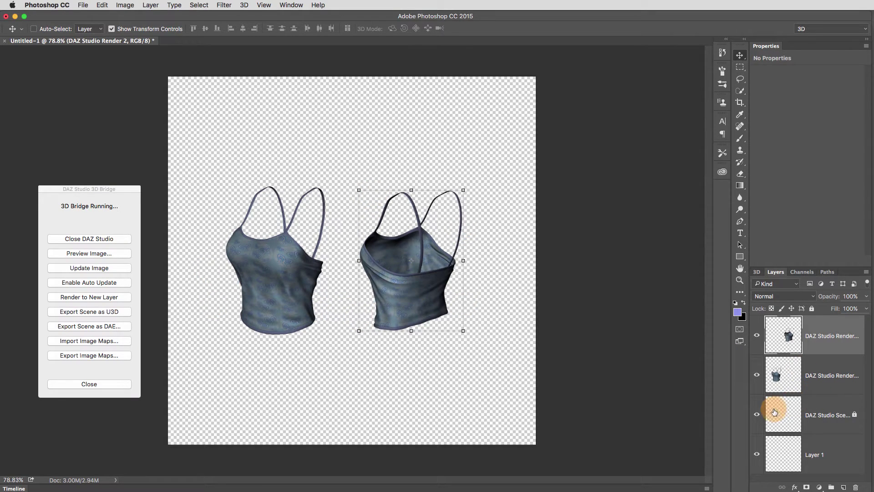
# - Place Layer 1 directly beneath the two camisole renders and fill it with a linear gradient from pink (f192b8) to black
pyautogui.moveTo(787, 453); pyautogui.dragTo(793, 415)
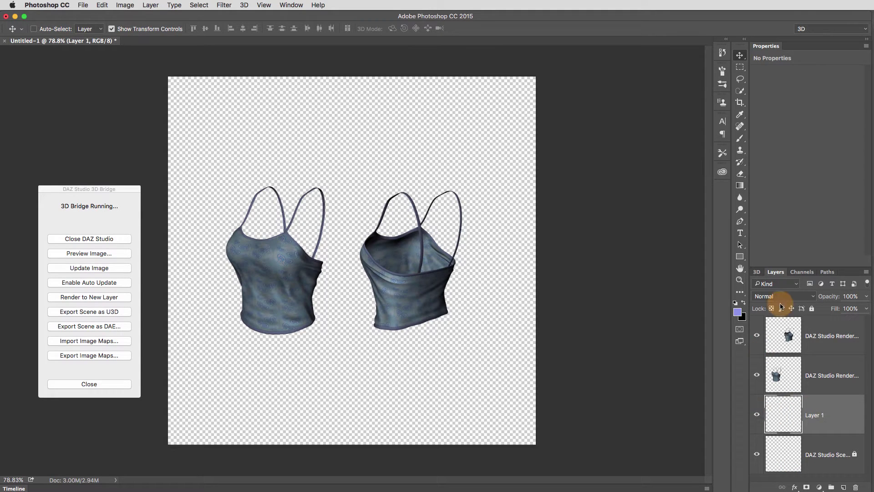
pyautogui.click(737, 311)
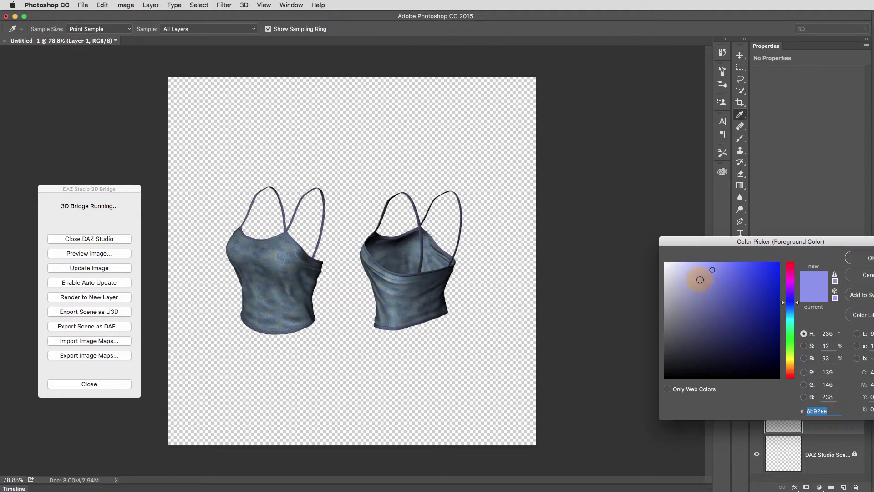
pyautogui.moveTo(789, 288)
pyautogui.mouseDown()
pyautogui.moveTo(790, 272)
pyautogui.moveTo(741, 278)
pyautogui.moveTo(710, 269)
pyautogui.mouseUp()
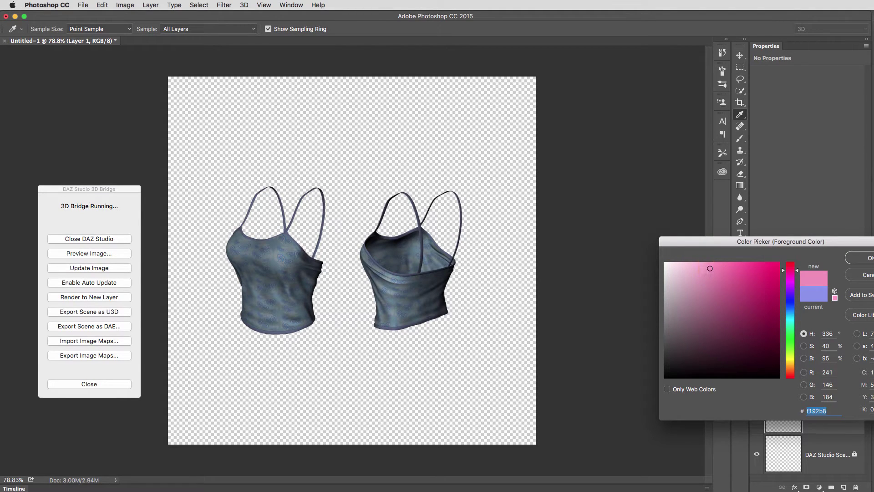
pyautogui.click(871, 258)
pyautogui.click(740, 186)
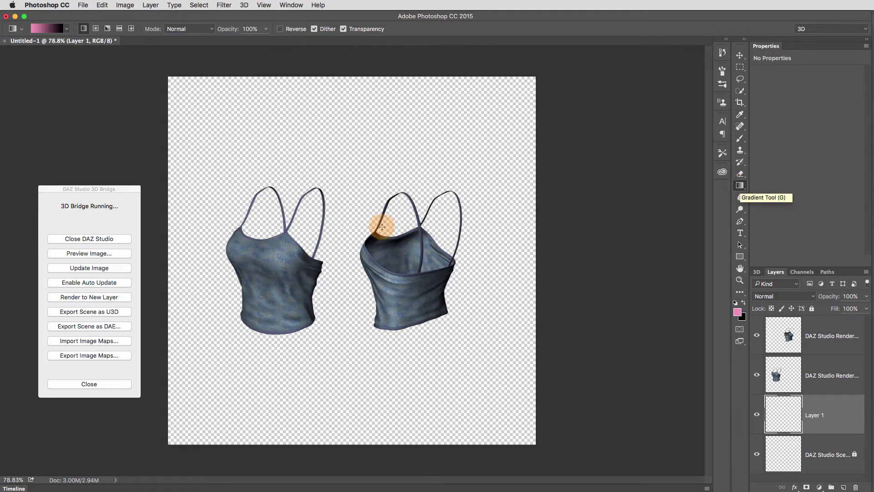
pyautogui.moveTo(381, 162); pyautogui.dragTo(325, 380)
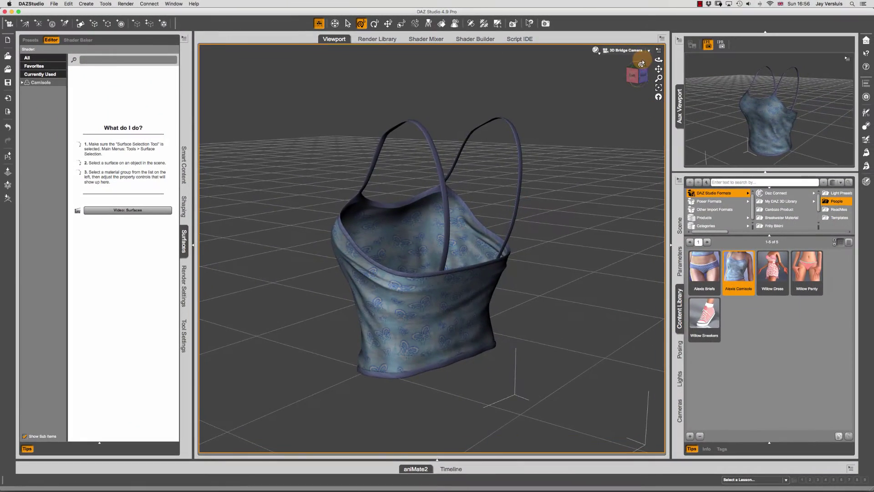
# - Import both scene image maps, DTHDR-RuinsB-500.hdr and 3duAlexisCamisole_DF.jpg, through the DAZ Studio 3D Bridge, and close the HDR document
pyautogui.click(635, 76)
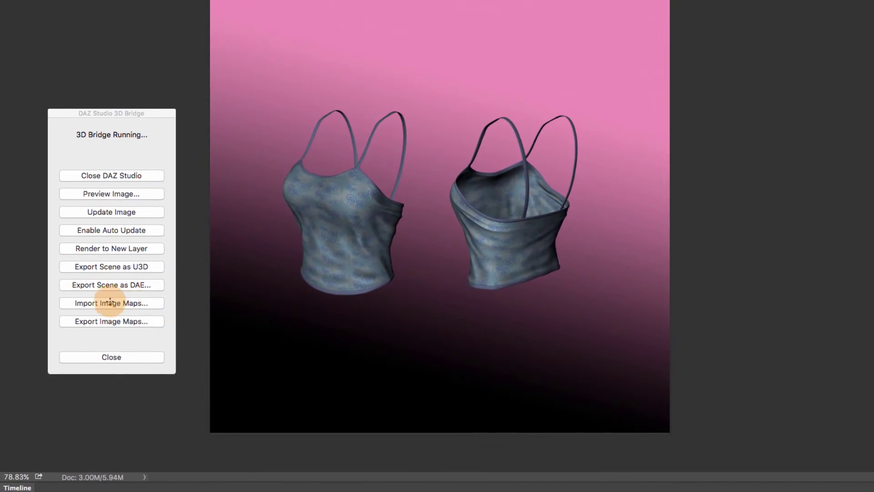
pyautogui.click(145, 301)
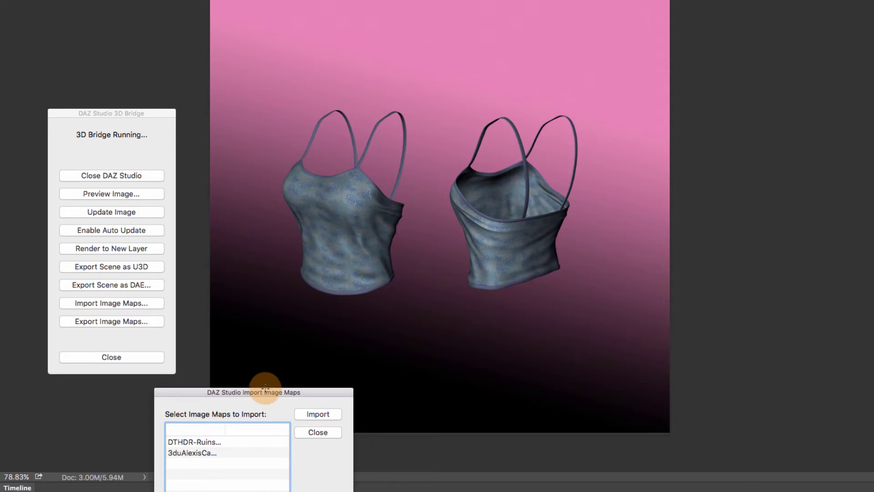
pyautogui.moveTo(266, 392); pyautogui.dragTo(296, 297)
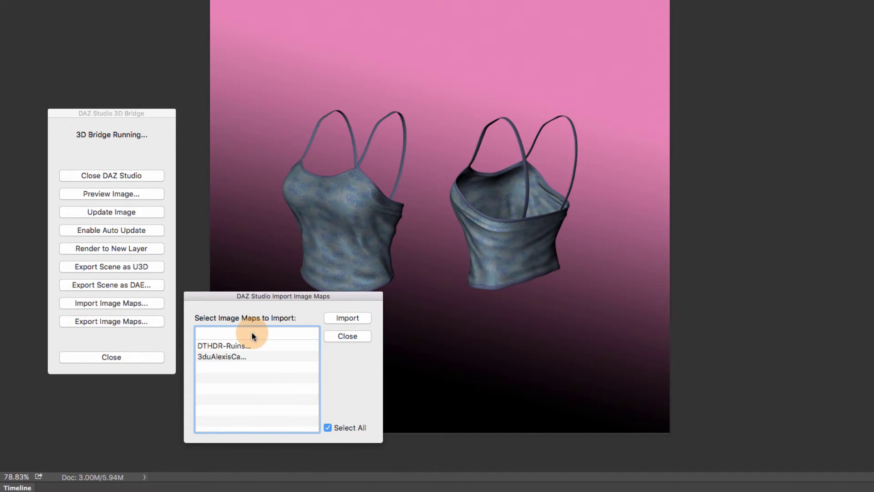
pyautogui.moveTo(258, 334); pyautogui.dragTo(298, 332)
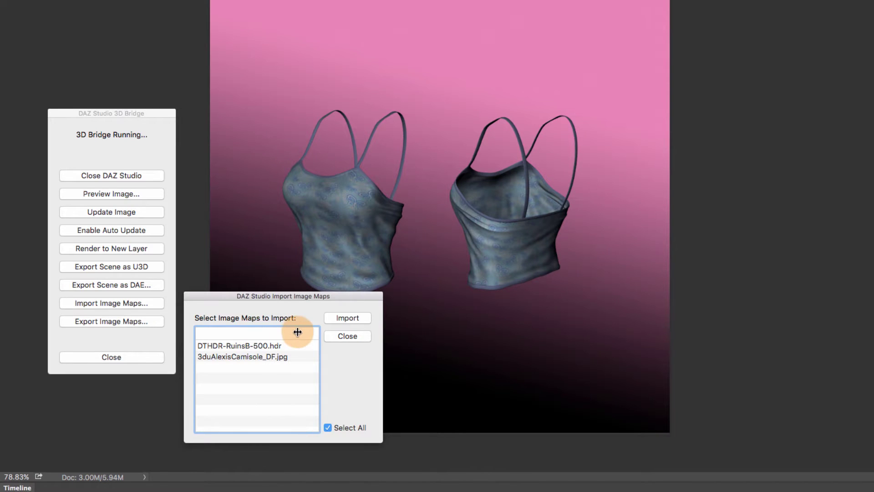
pyautogui.click(264, 355)
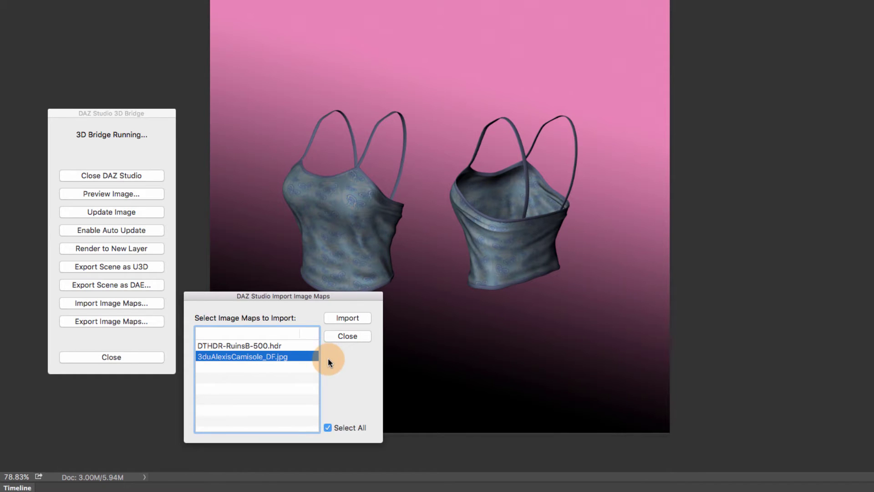
pyautogui.click(294, 346)
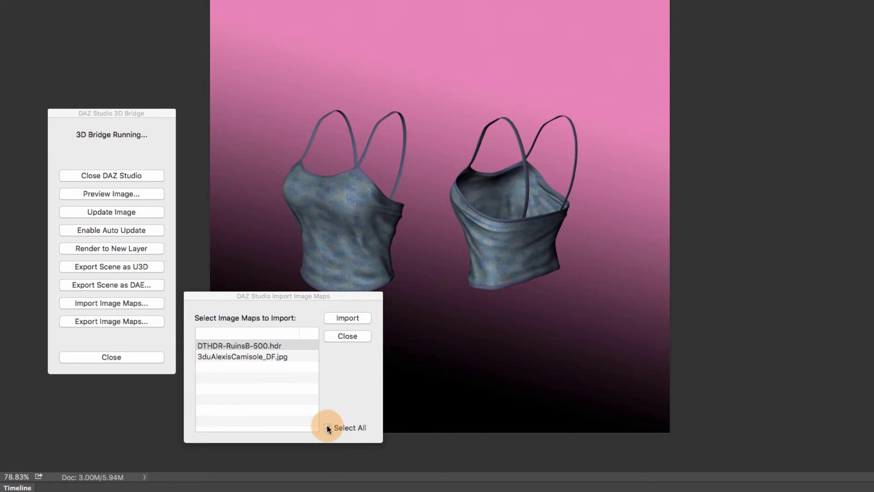
pyautogui.click(328, 427)
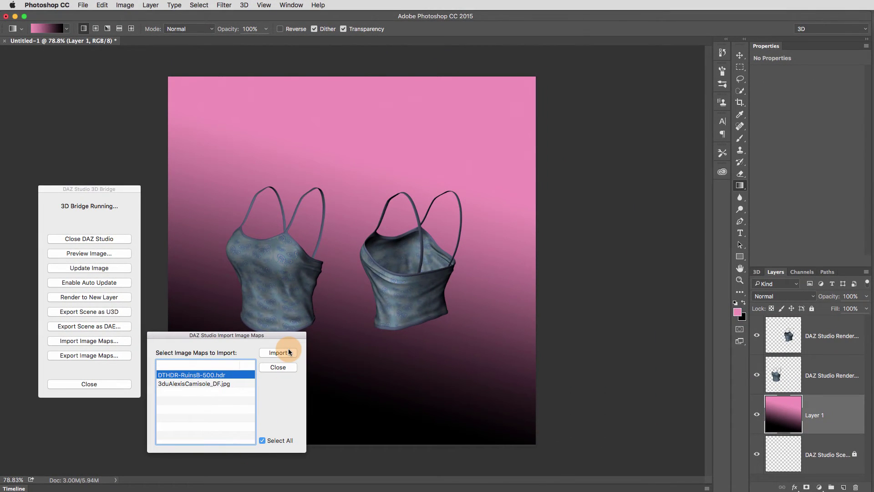
pyautogui.click(289, 352)
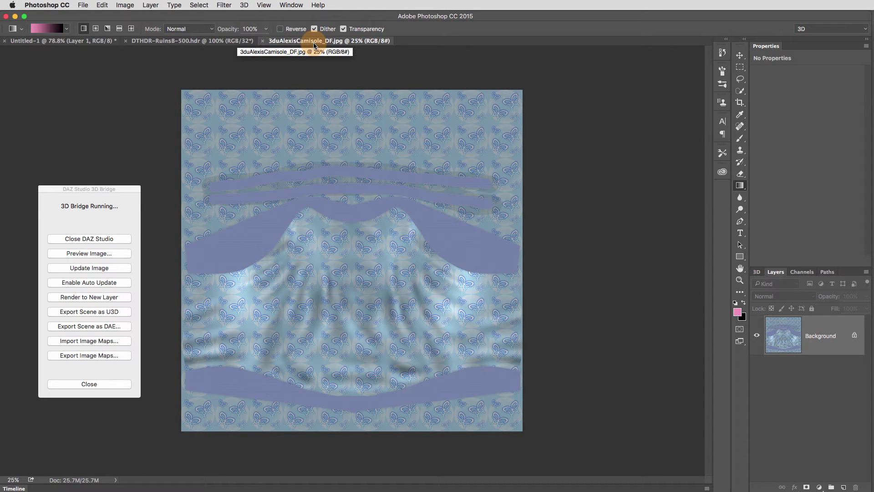
pyautogui.click(234, 41)
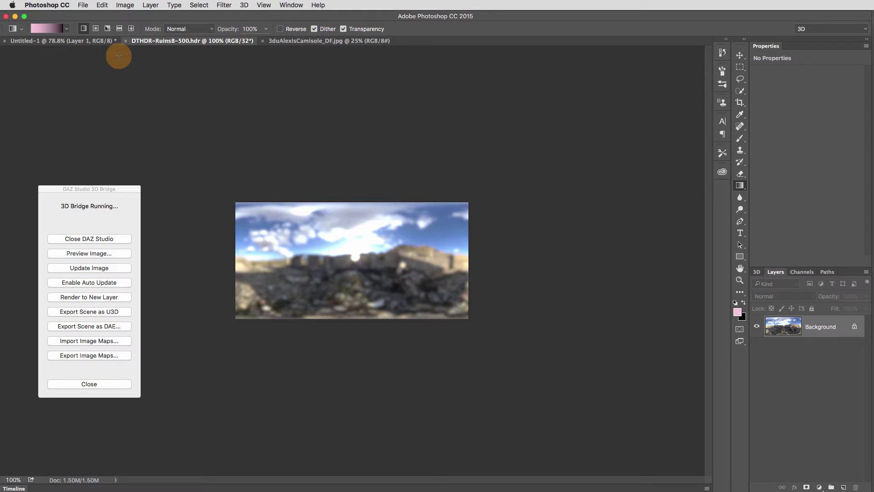
pyautogui.click(126, 41)
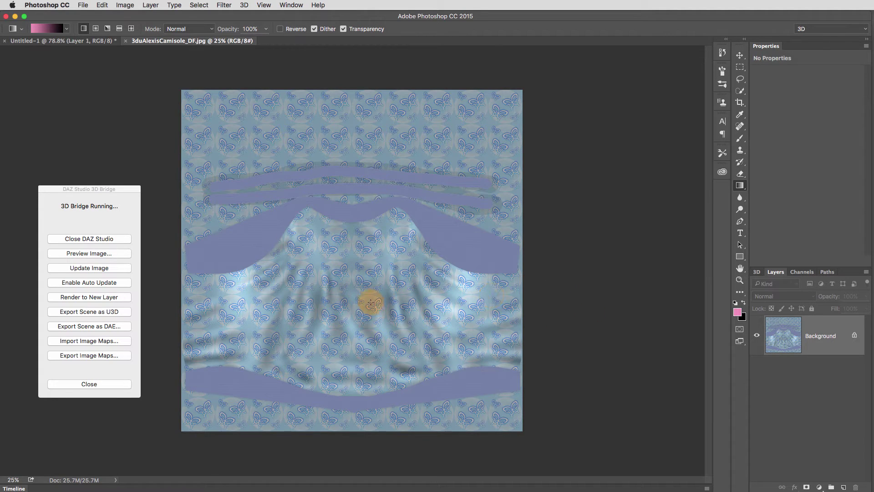
# - Paint the pink letters R, F and L side by side across the camisole texture's body on a new layer
pyautogui.click(843, 487)
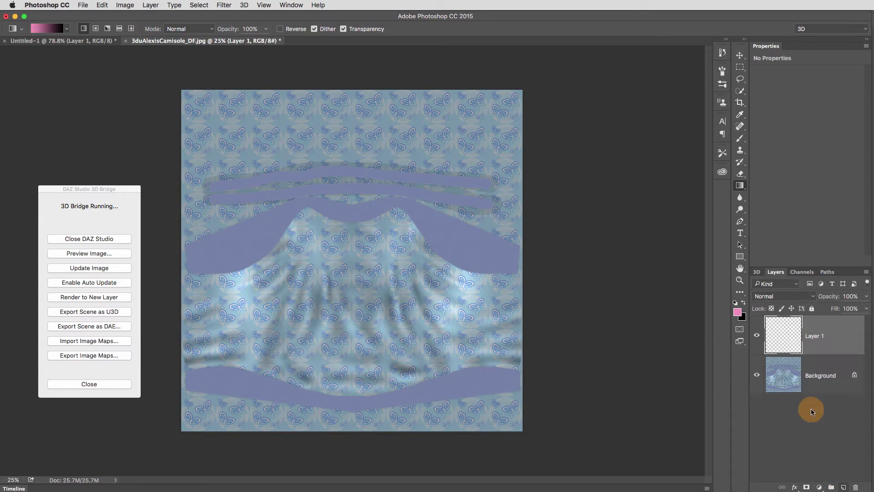
pyautogui.click(740, 138)
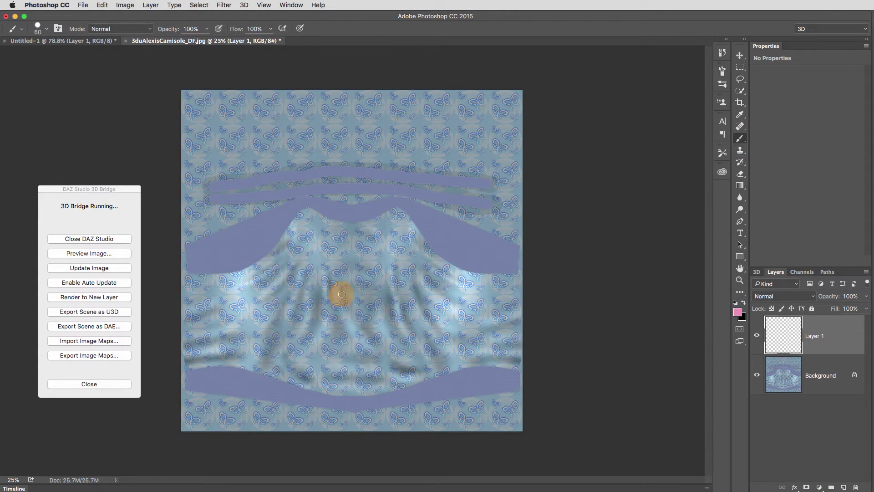
pyautogui.moveTo(340, 293); pyautogui.dragTo(341, 339)
pyautogui.moveTo(364, 296); pyautogui.dragTo(340, 295)
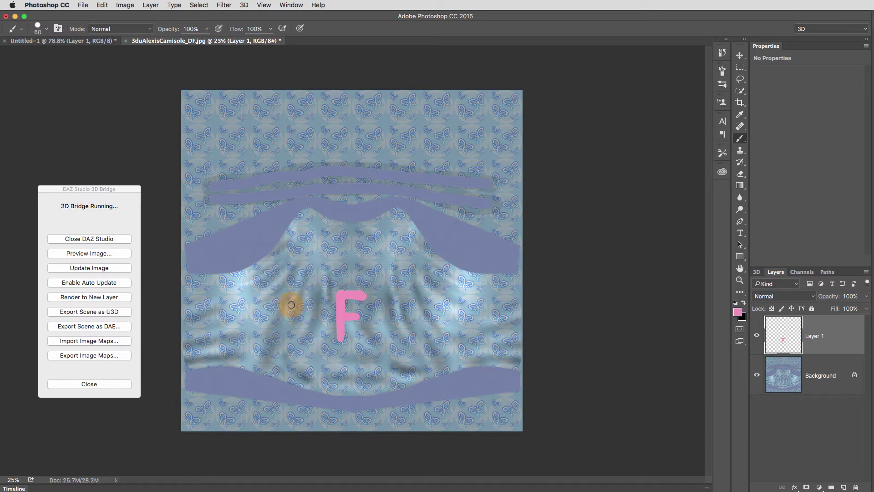
pyautogui.moveTo(292, 295); pyautogui.dragTo(291, 328)
pyautogui.moveTo(287, 297); pyautogui.dragTo(318, 337)
pyautogui.moveTo(398, 298)
pyautogui.mouseDown()
pyautogui.moveTo(400, 338)
pyautogui.moveTo(427, 340)
pyautogui.mouseUp()
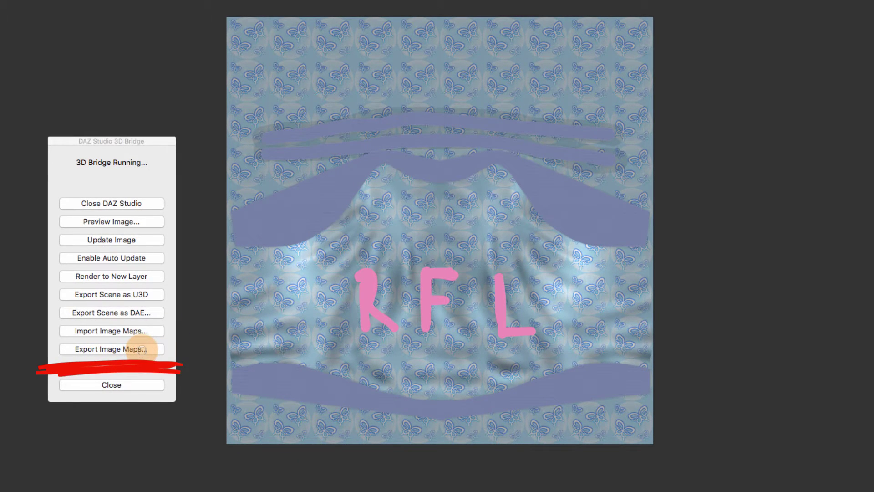
# - Export only the 3duAlexisCamisole_DF.jpg image map through the bridge, and inspect the lettered camisole in DAZ Studio
pyautogui.click(146, 349)
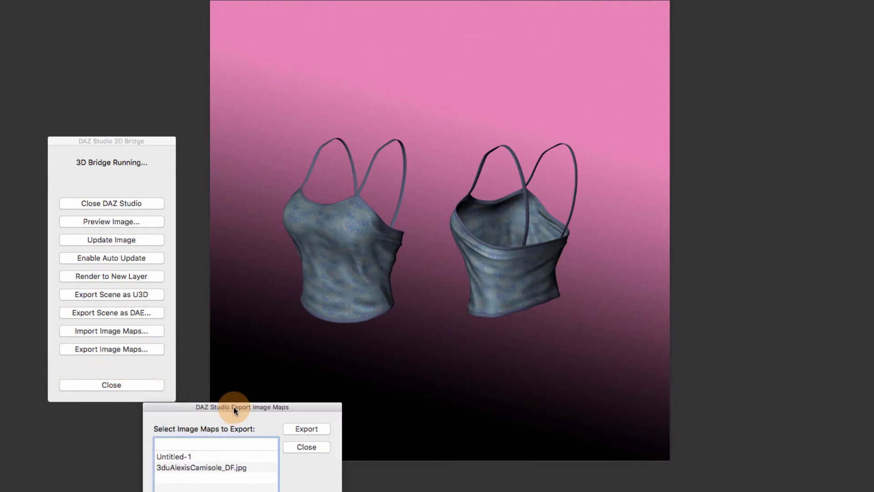
pyautogui.moveTo(231, 405); pyautogui.dragTo(273, 290)
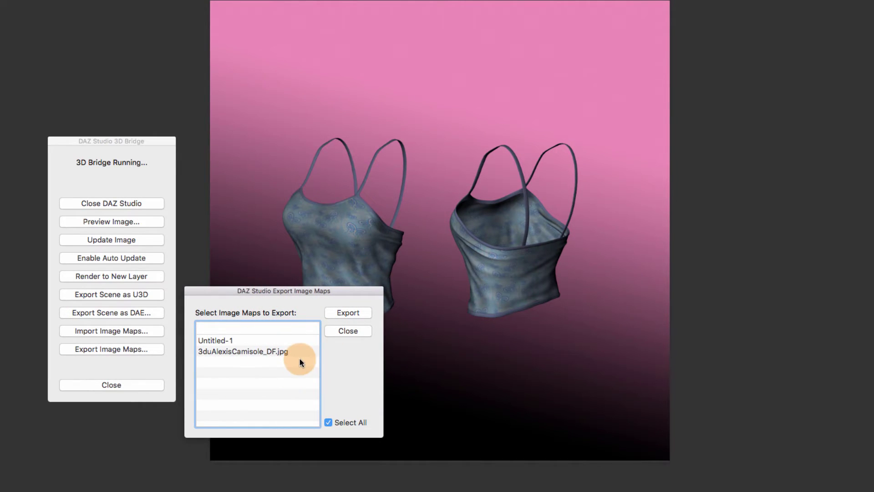
pyautogui.click(338, 425)
pyautogui.click(269, 353)
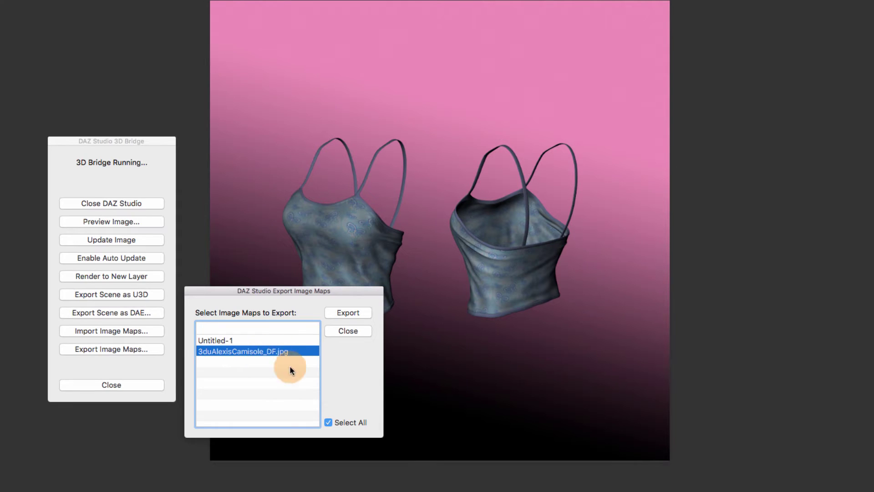
pyautogui.click(329, 424)
pyautogui.click(349, 338)
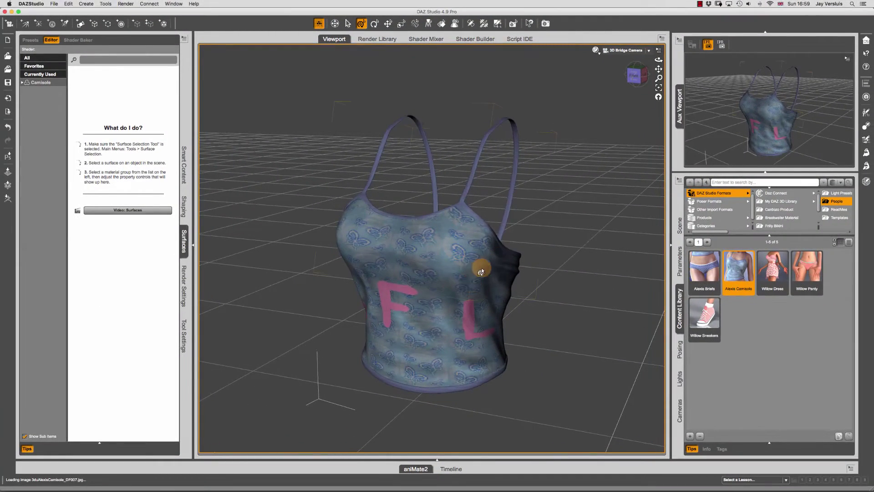
pyautogui.moveTo(659, 79); pyautogui.dragTo(597, 44)
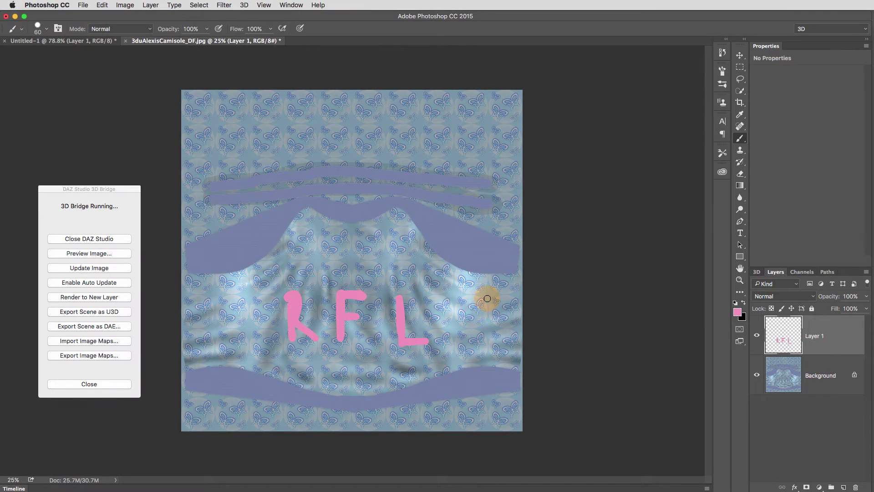
# - Paint a pink frame around each of the letters F, R and L on the camisole texture
pyautogui.moveTo(327, 277)
pyautogui.mouseDown()
pyautogui.moveTo(332, 355)
pyautogui.moveTo(377, 278)
pyautogui.moveTo(369, 356)
pyautogui.moveTo(335, 351)
pyautogui.moveTo(378, 357)
pyautogui.mouseUp()
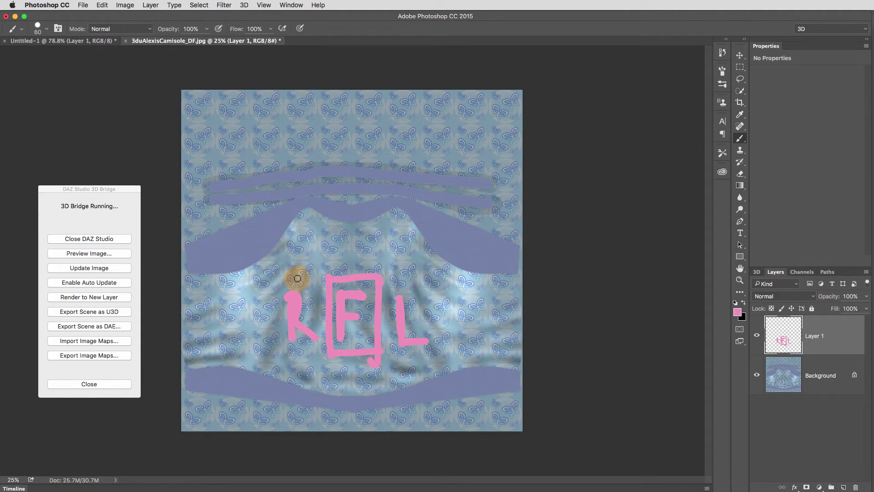
pyautogui.moveTo(275, 282)
pyautogui.mouseDown()
pyautogui.moveTo(277, 352)
pyautogui.moveTo(337, 276)
pyautogui.mouseUp()
pyautogui.moveTo(284, 352); pyautogui.dragTo(332, 353)
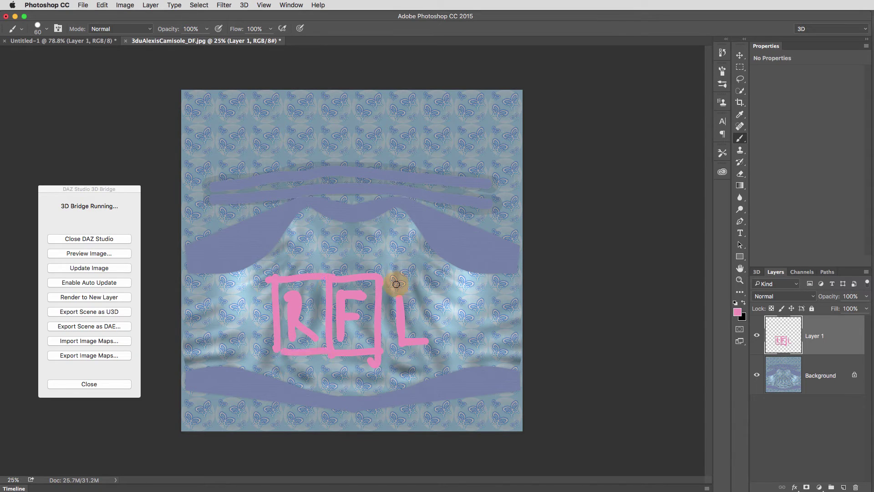
pyautogui.moveTo(383, 276); pyautogui.dragTo(450, 313)
pyautogui.moveTo(451, 348); pyautogui.dragTo(449, 354)
pyautogui.moveTo(374, 363); pyautogui.dragTo(444, 355)
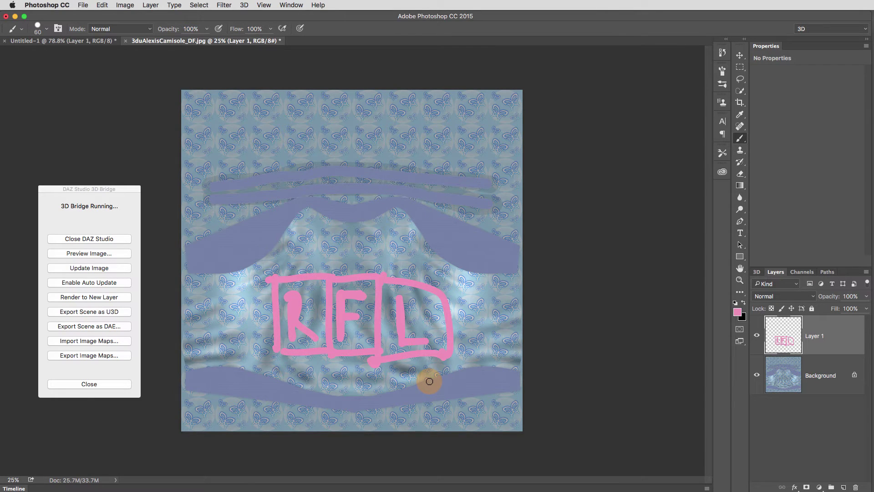
# - Export the framed-letter version of 3duAlexisCamisole_DF.jpg to DAZ Studio again, with Select All turned off
pyautogui.click(113, 355)
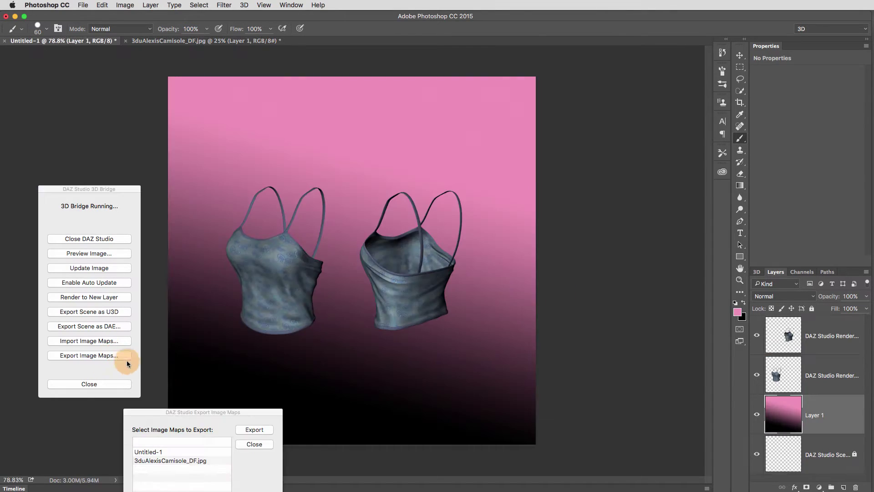
pyautogui.moveTo(227, 413); pyautogui.dragTo(258, 300)
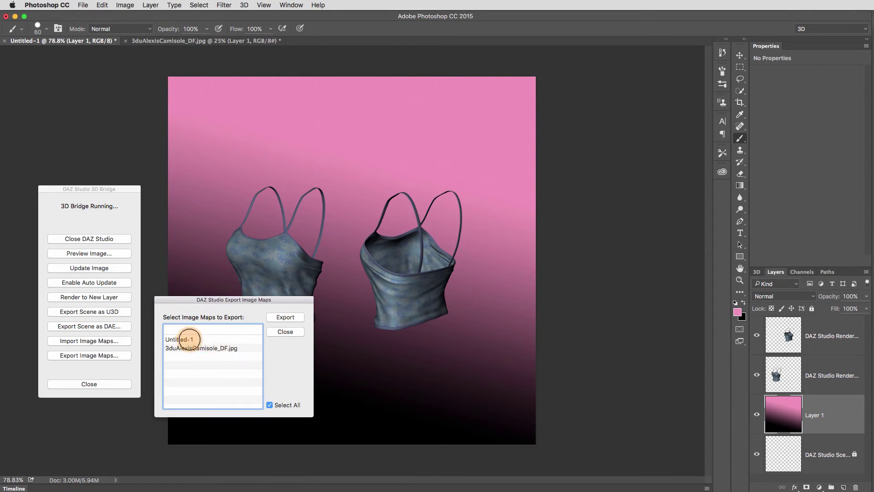
pyautogui.click(223, 348)
pyautogui.click(271, 403)
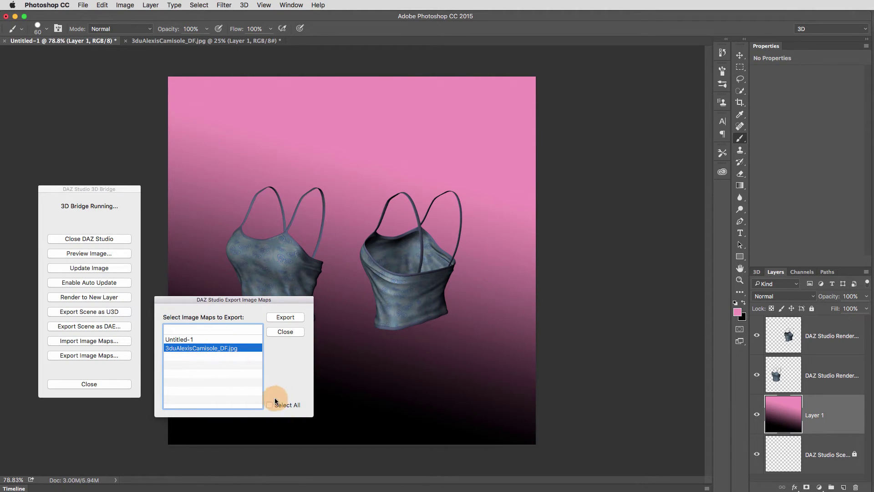
pyautogui.click(286, 317)
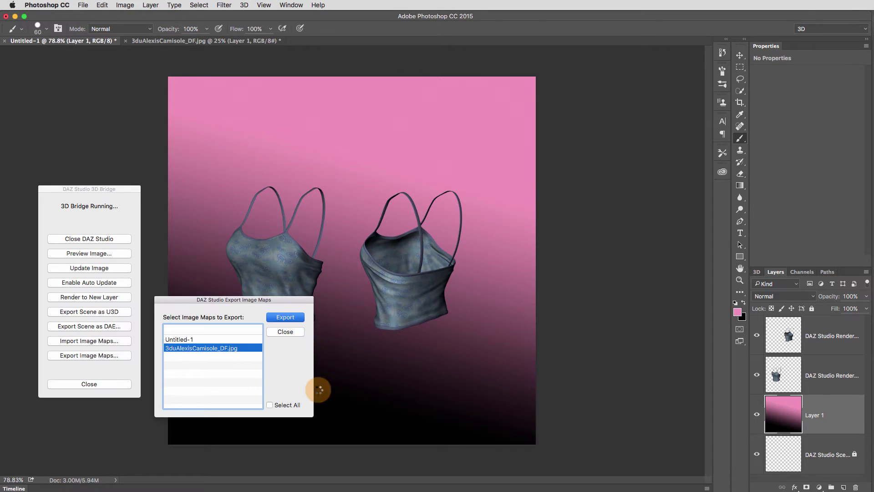
# - Close the Untitled-1 document without saving, and check the camisole's texture from another angle in DAZ Studio
pyautogui.click(82, 41)
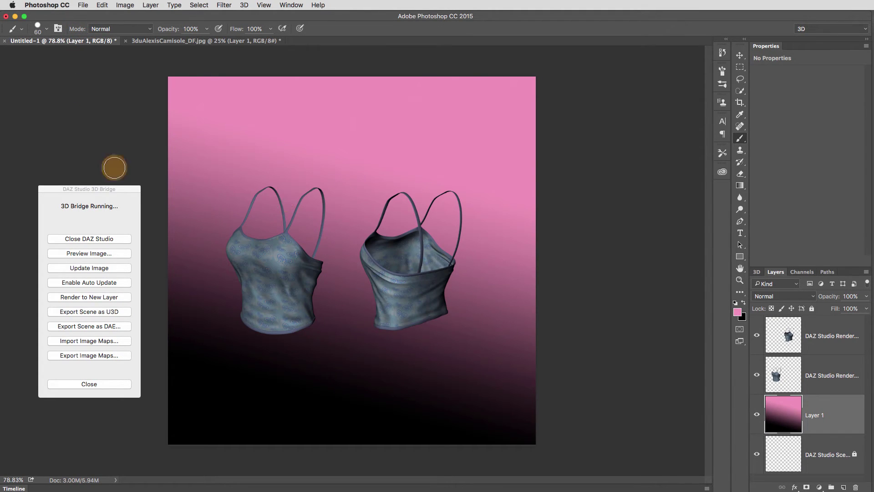
pyautogui.click(5, 42)
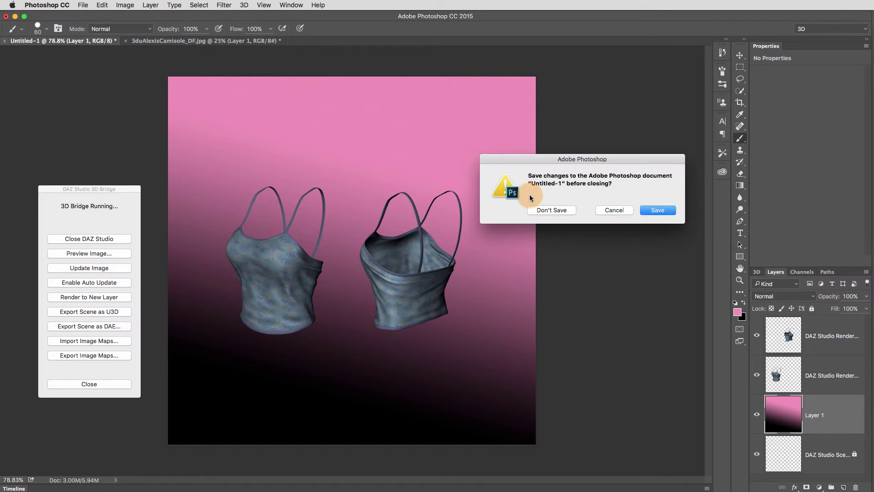
pyautogui.click(551, 207)
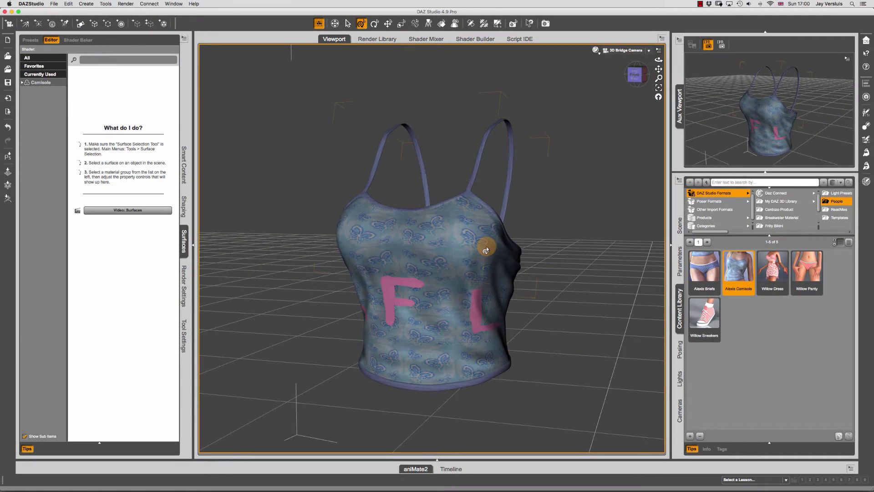
pyautogui.moveTo(637, 75); pyautogui.dragTo(585, 78)
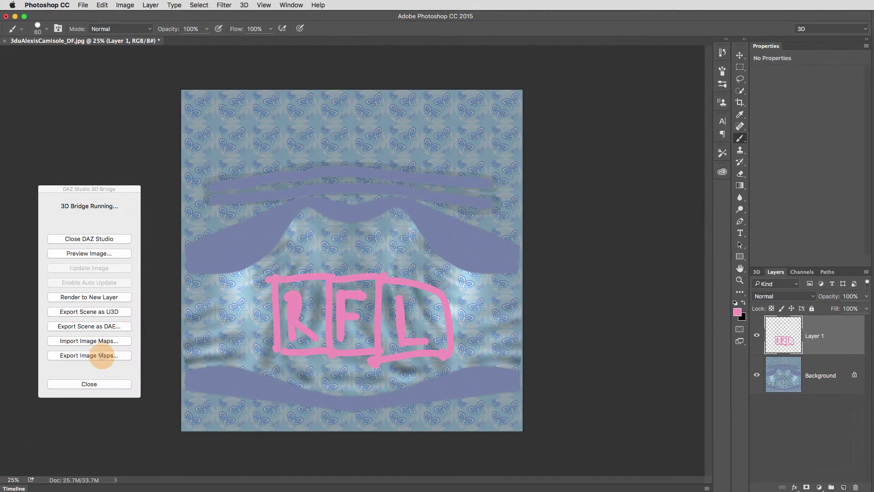
pyautogui.click(91, 355)
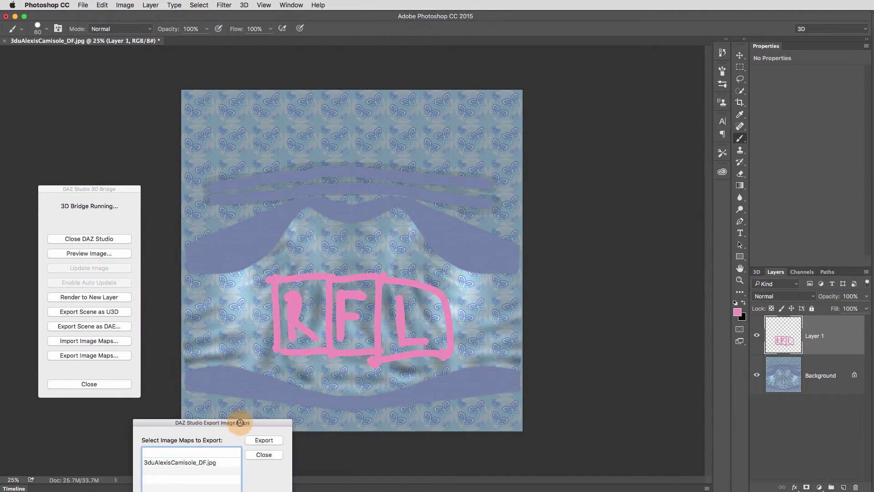
pyautogui.moveTo(237, 427); pyautogui.dragTo(253, 340)
pyautogui.click(286, 367)
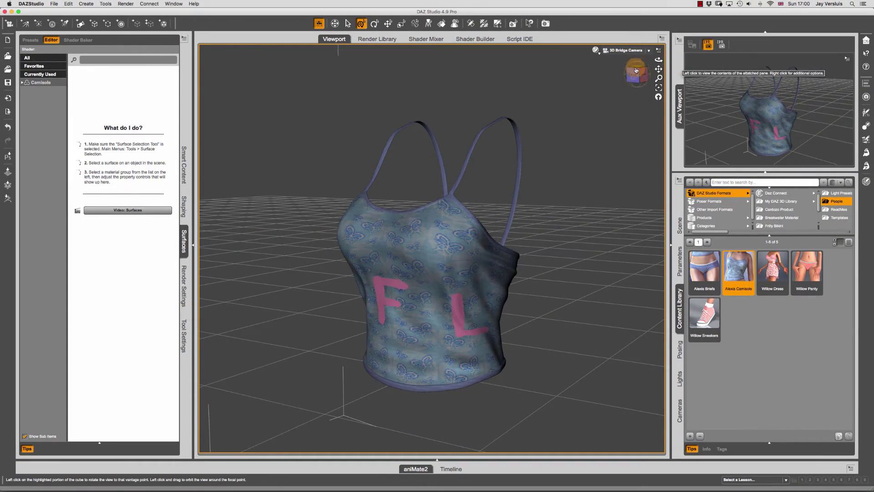
pyautogui.moveTo(636, 74)
pyautogui.mouseDown()
pyautogui.moveTo(487, 77)
pyautogui.moveTo(624, 67)
pyautogui.moveTo(871, 72)
pyautogui.moveTo(561, 72)
pyautogui.moveTo(637, 75)
pyautogui.mouseUp()
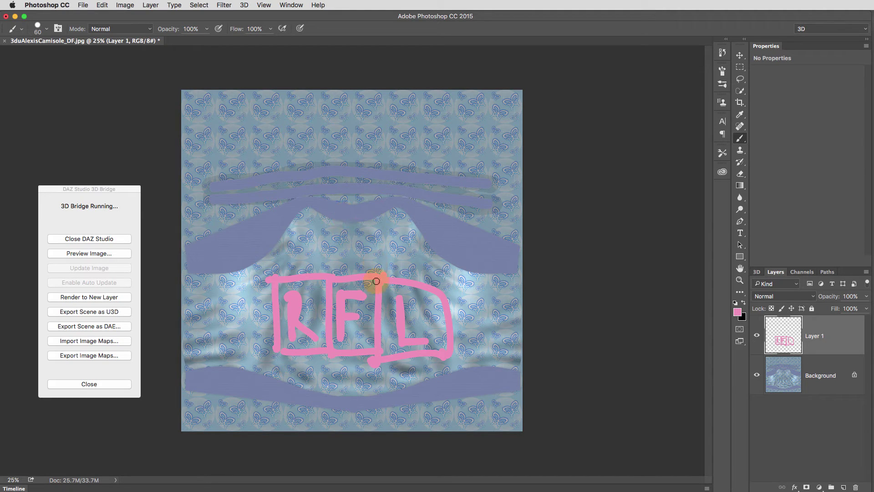
# - In Photoshop, save the layered camisole texture as NewCamisole.psd on the Desktop, in Photoshop format with Layers kept
pyautogui.click(85, 8)
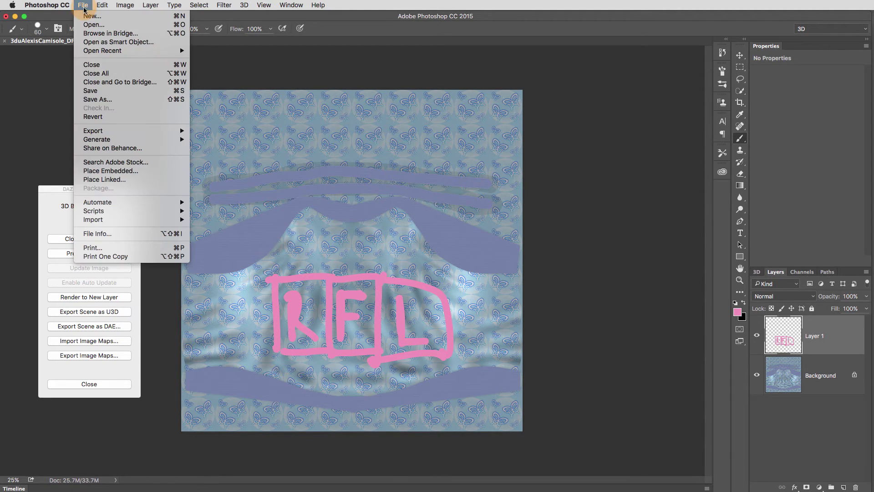
pyautogui.click(129, 99)
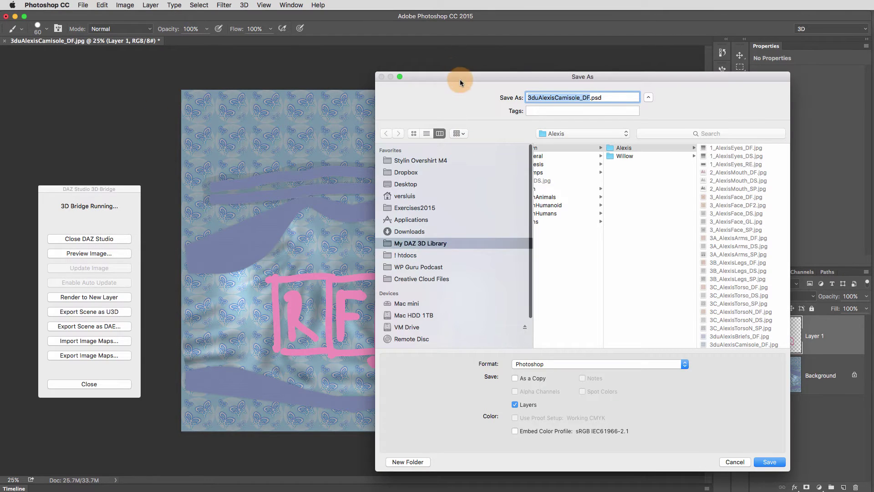
pyautogui.moveTo(460, 79); pyautogui.dragTo(394, 76)
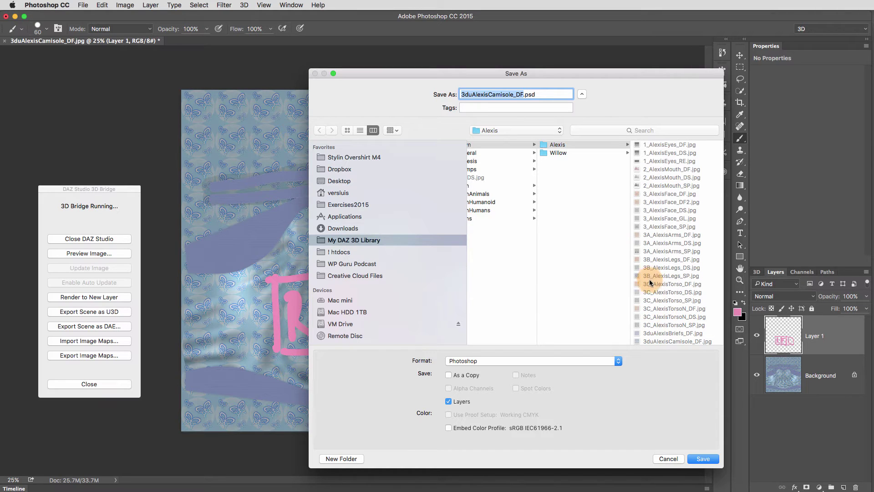
pyautogui.click(349, 181)
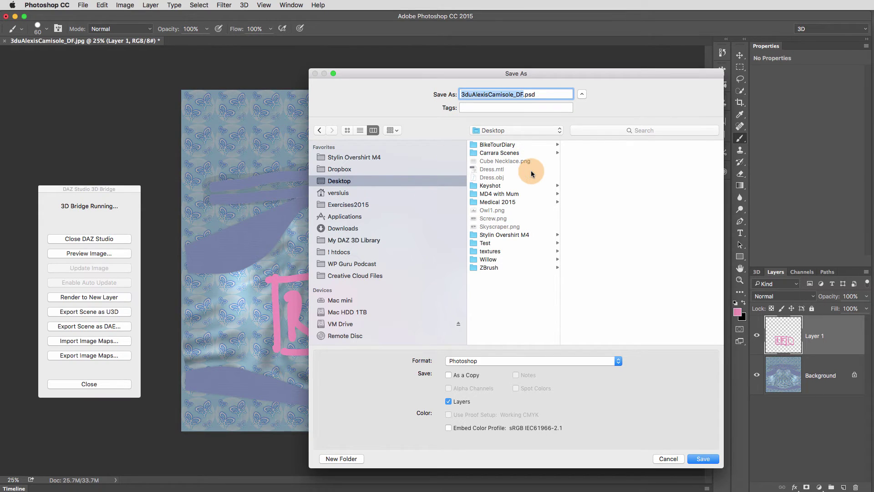
pyautogui.write('New')
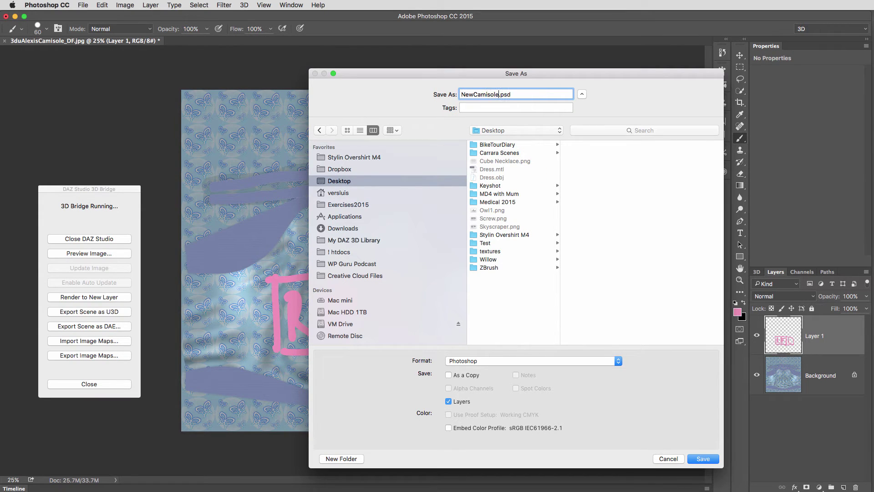
pyautogui.press('Return')
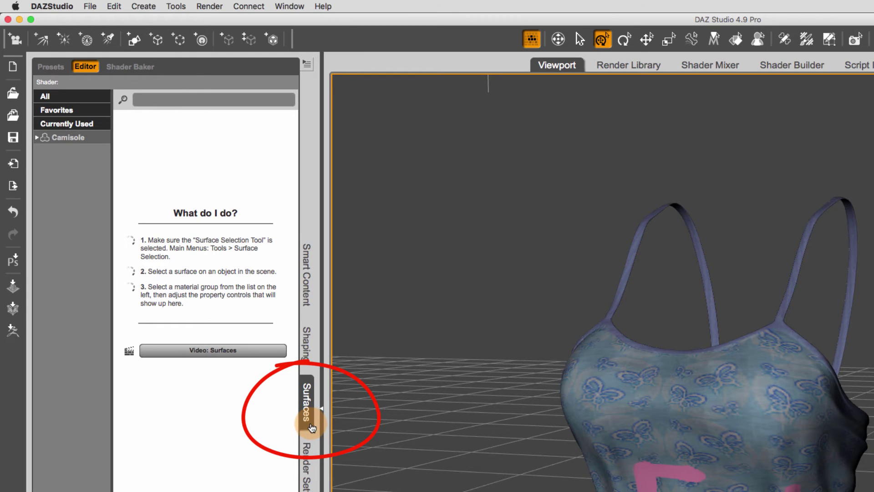
# - In DAZ Studio, load NewCamisole.psd from the Desktop as the Camisole's Diffuse Color map and inspect the garment
pyautogui.click(77, 141)
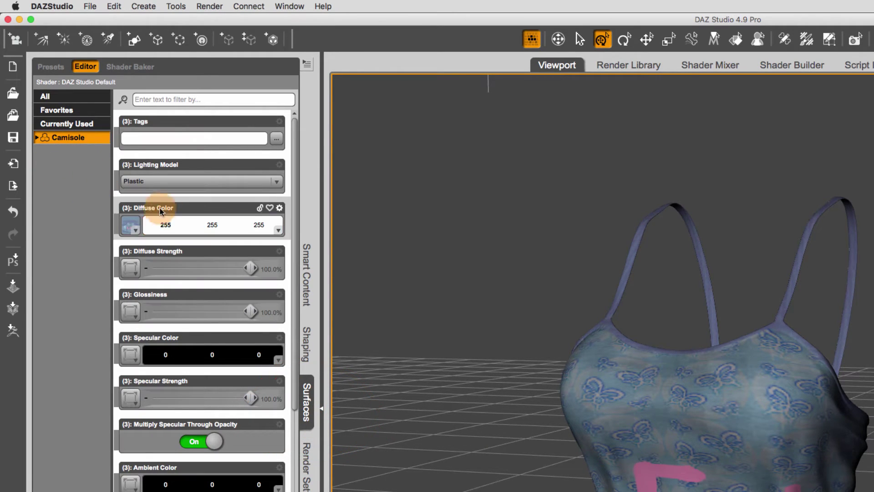
pyautogui.moveTo(135, 232)
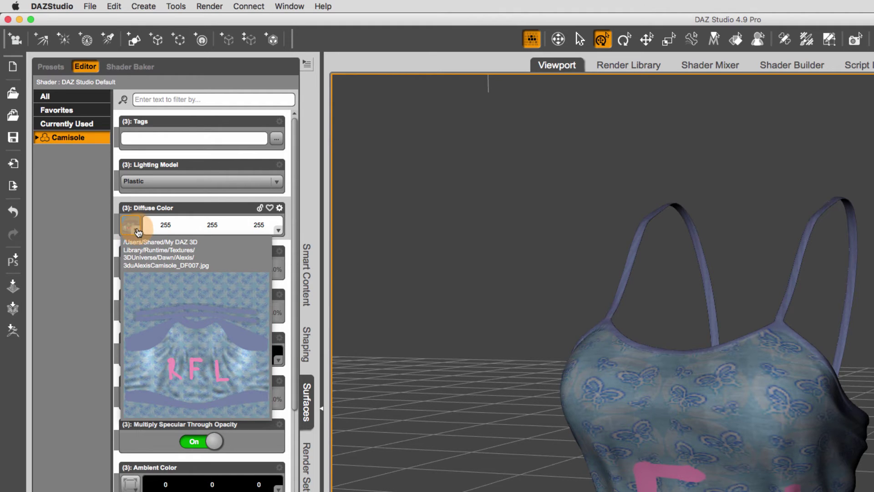
pyautogui.click(138, 232)
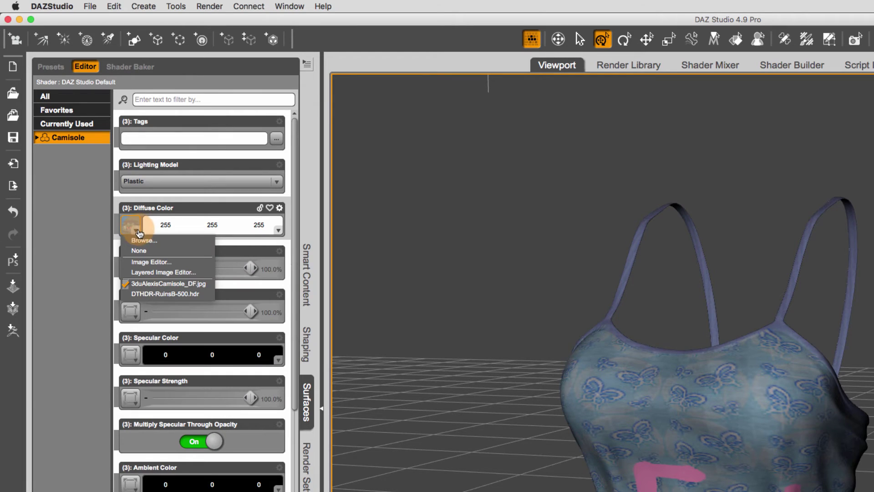
pyautogui.click(153, 241)
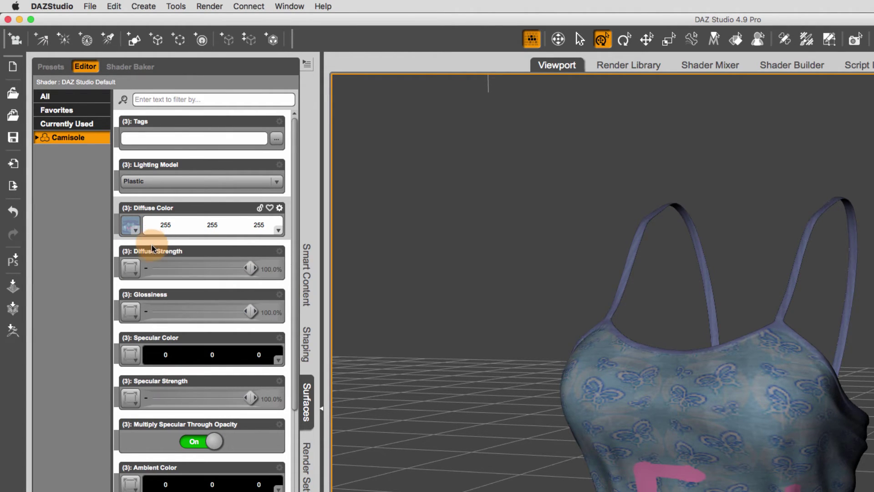
pyautogui.click(578, 212)
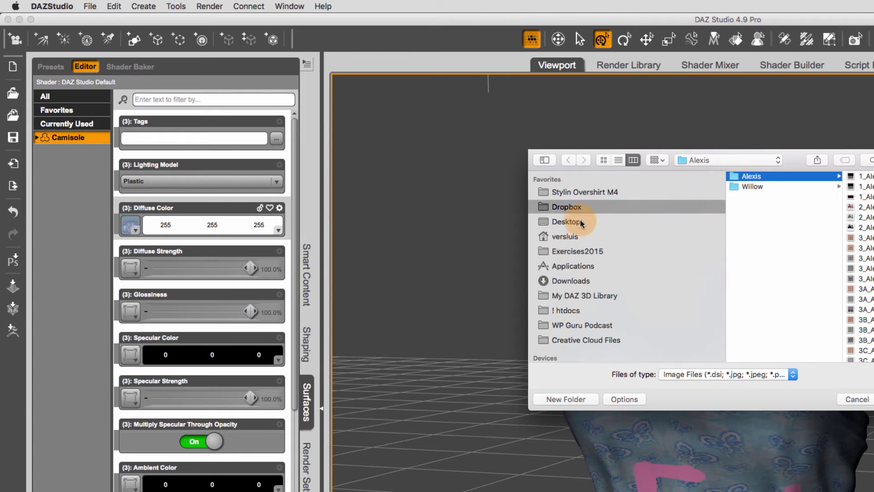
pyautogui.click(581, 223)
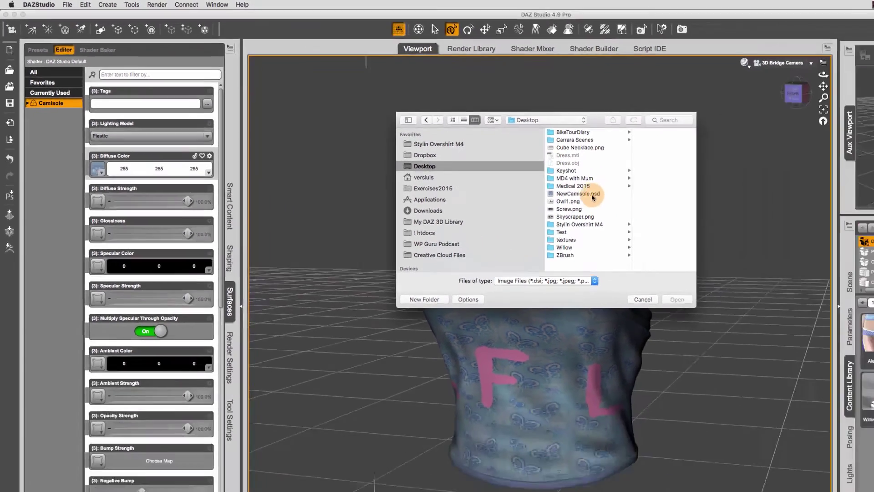
pyautogui.click(593, 194)
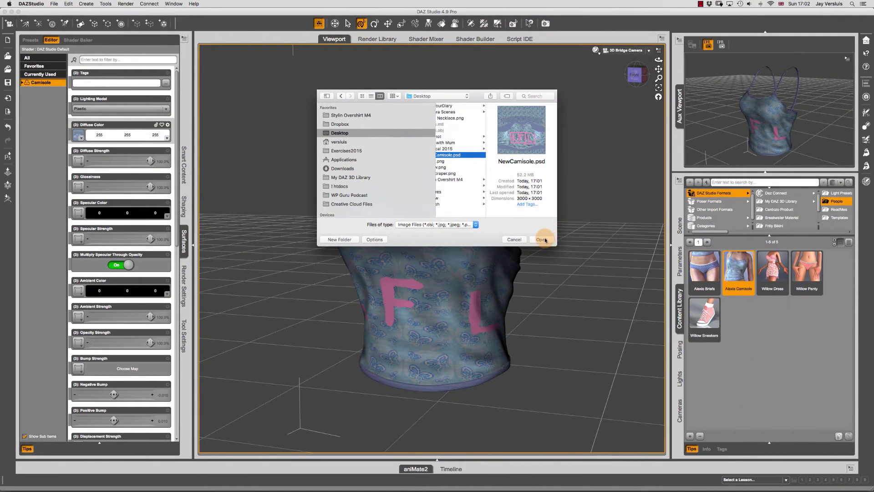
pyautogui.click(544, 239)
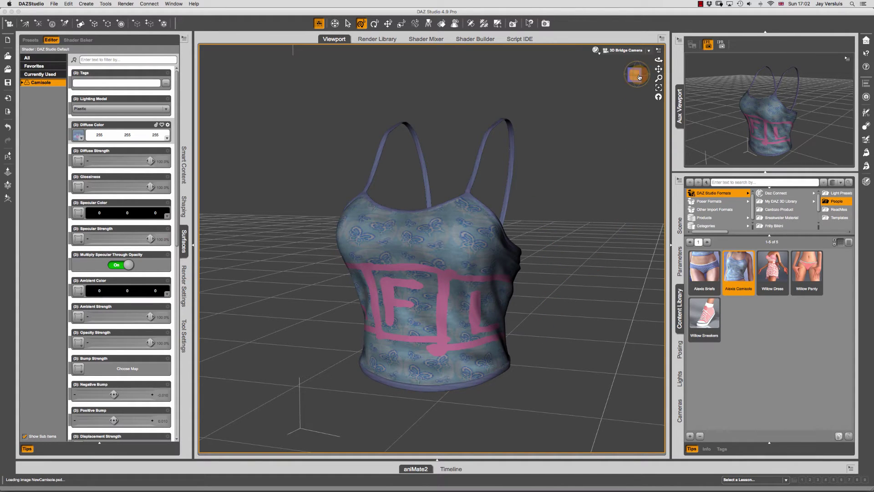
pyautogui.moveTo(636, 74); pyautogui.dragTo(567, 58)
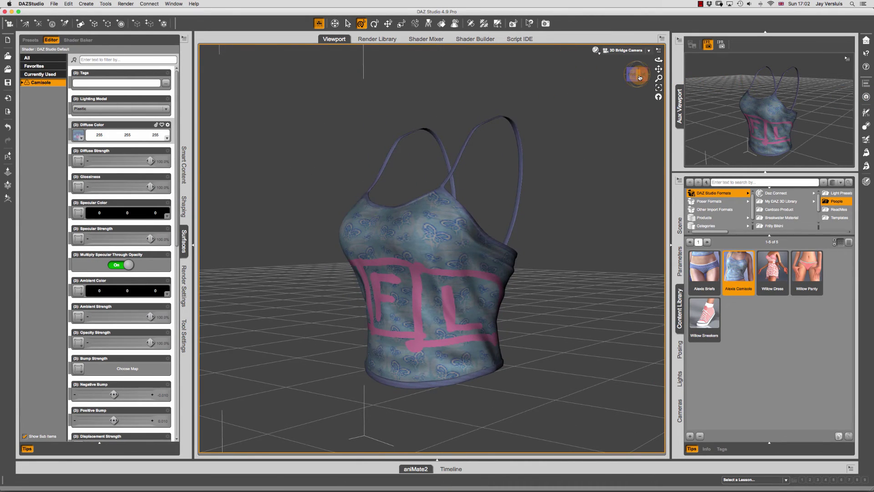
# - Switch to Photoshop, add a new layer above Layer 1 in NewCamisole.psd and hide Layer 1
pyautogui.hotkey('ctrl', 'Right')
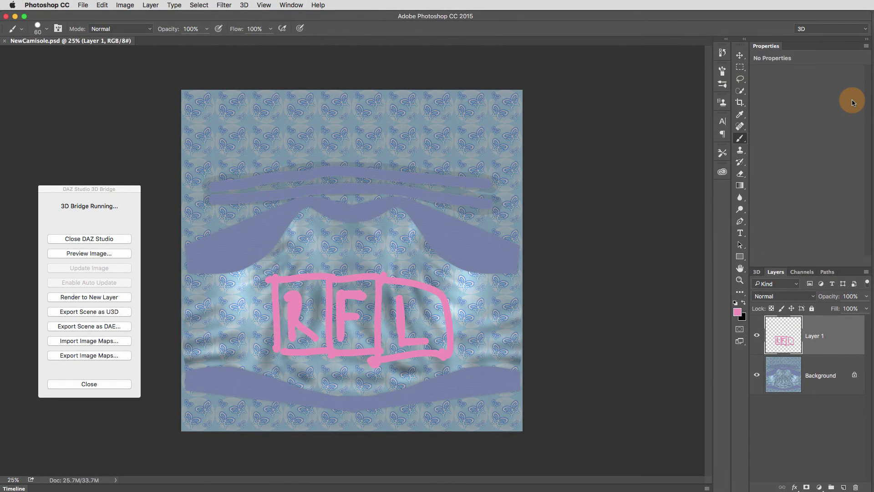
pyautogui.click(843, 487)
pyautogui.click(757, 374)
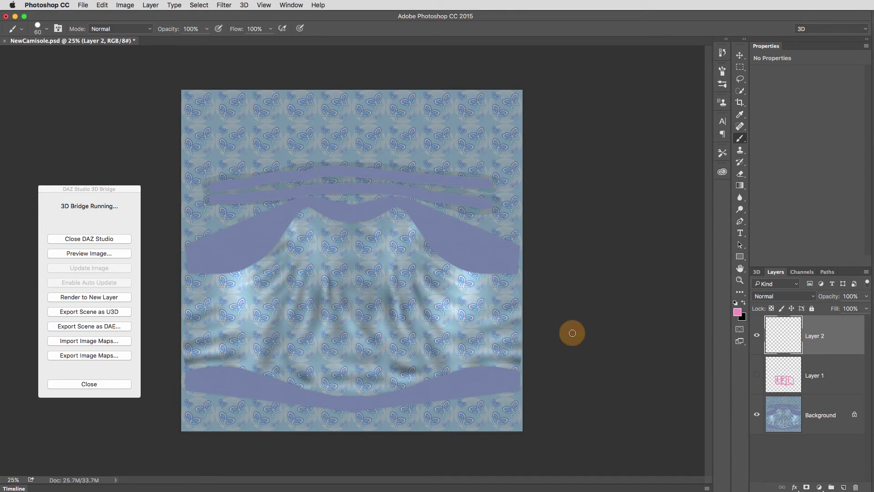
# - Set the foreground color to light green and paint a smiley face with eyes, nose and mouth on Layer 2
pyautogui.click(737, 312)
pyautogui.click(792, 346)
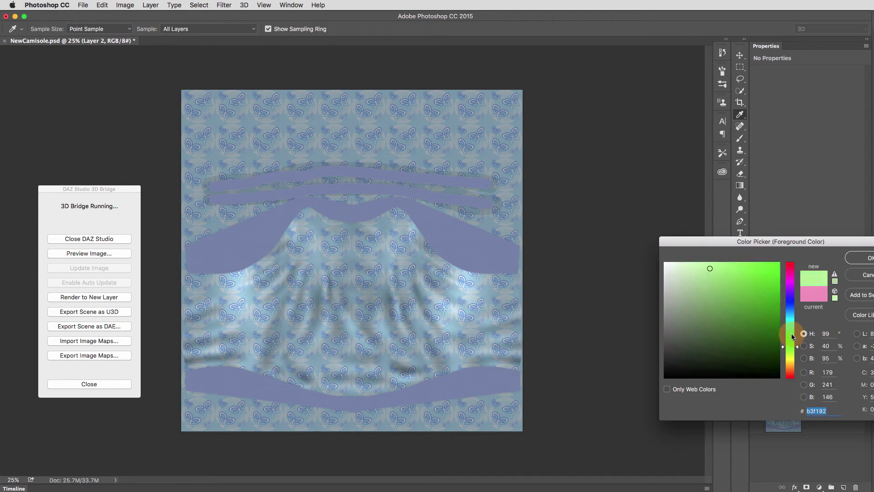
pyautogui.click(863, 258)
pyautogui.press('b')
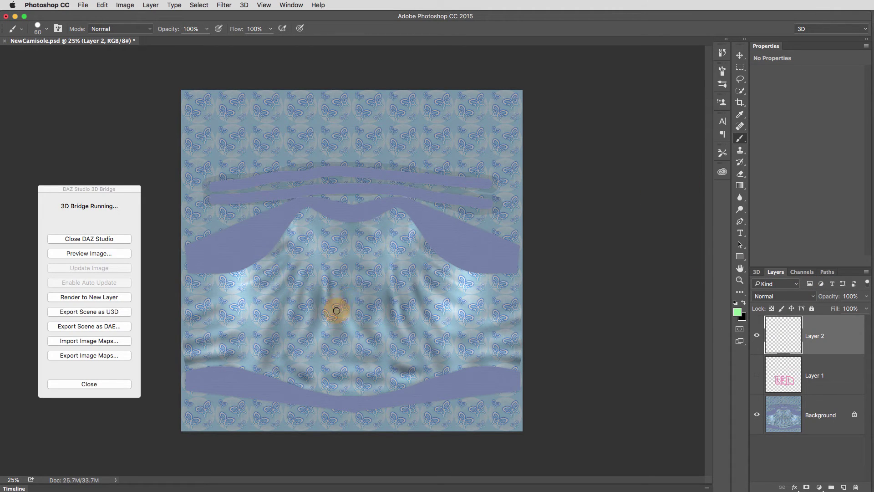
pyautogui.moveTo(323, 288); pyautogui.dragTo(320, 300)
pyautogui.moveTo(377, 290); pyautogui.dragTo(371, 301)
pyautogui.moveTo(345, 300)
pyautogui.mouseDown()
pyautogui.moveTo(346, 332)
pyautogui.moveTo(387, 334)
pyautogui.mouseUp()
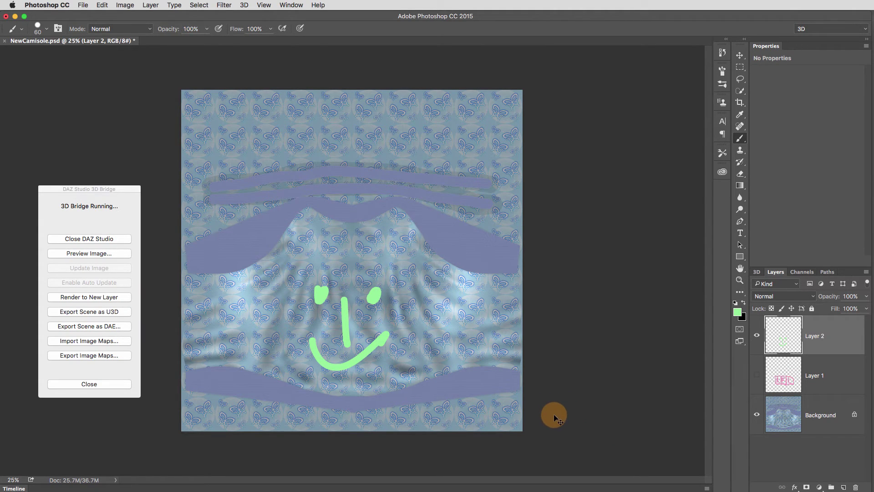
# - Save NewCamisole.psd with the smiley face, and inspect the updated camisole from the front in DAZ Studio
pyautogui.press('super+s')
pyautogui.click(83, 5)
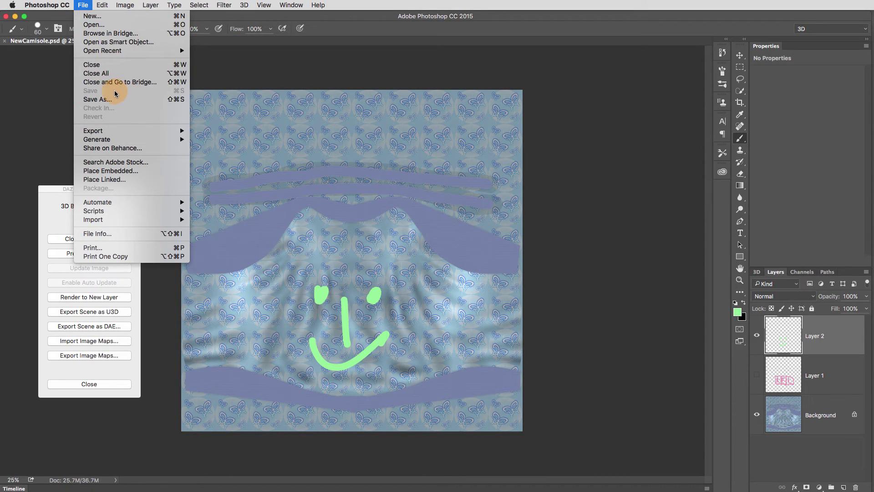
pyautogui.click(529, 42)
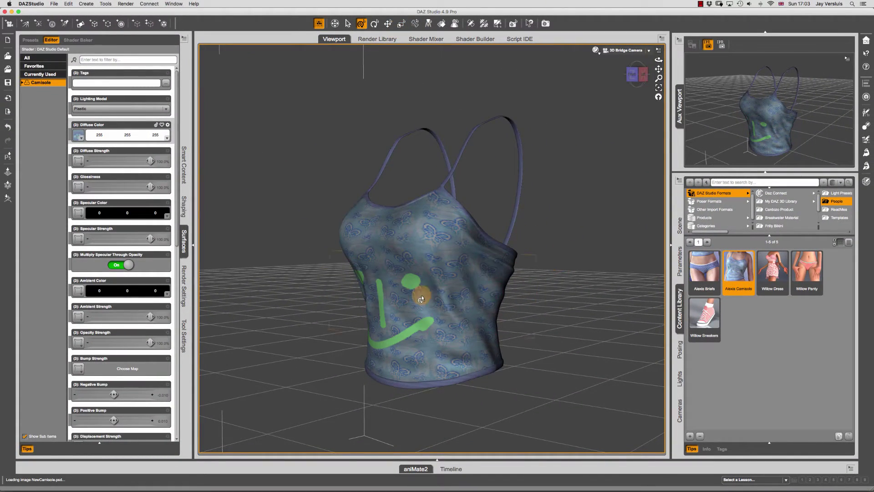
pyautogui.click(636, 74)
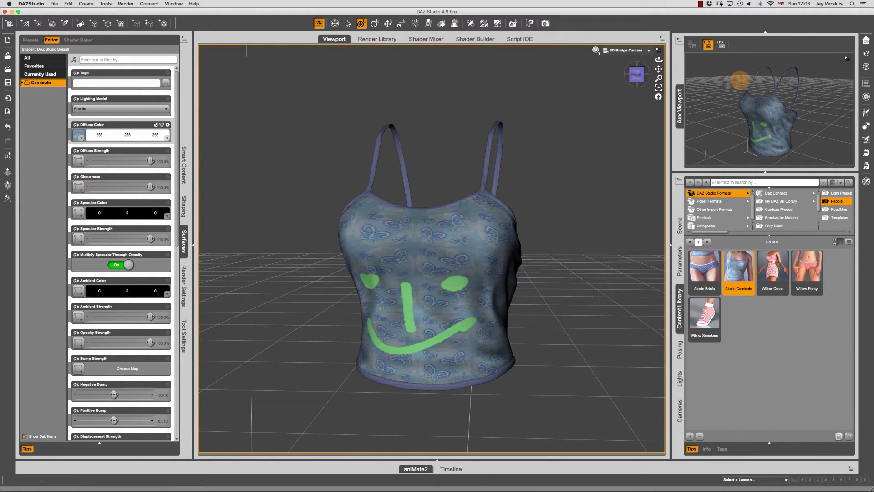
pyautogui.moveTo(740, 80); pyautogui.dragTo(710, 77)
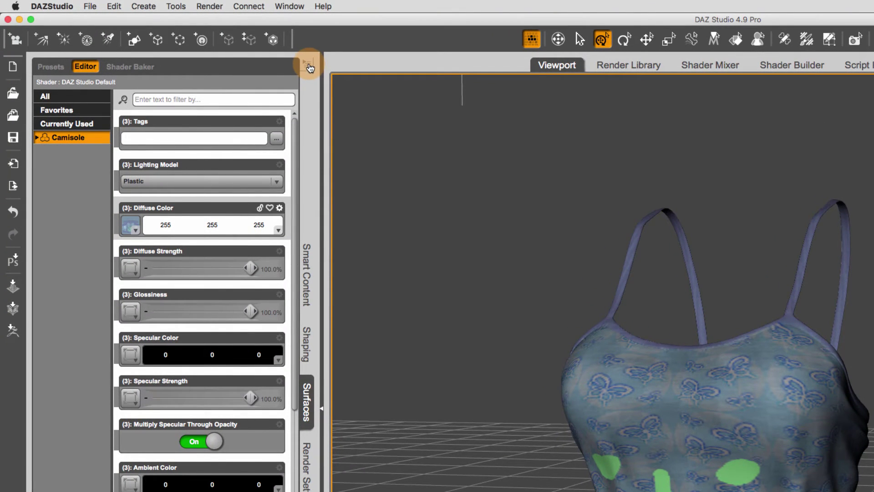
pyautogui.click(309, 67)
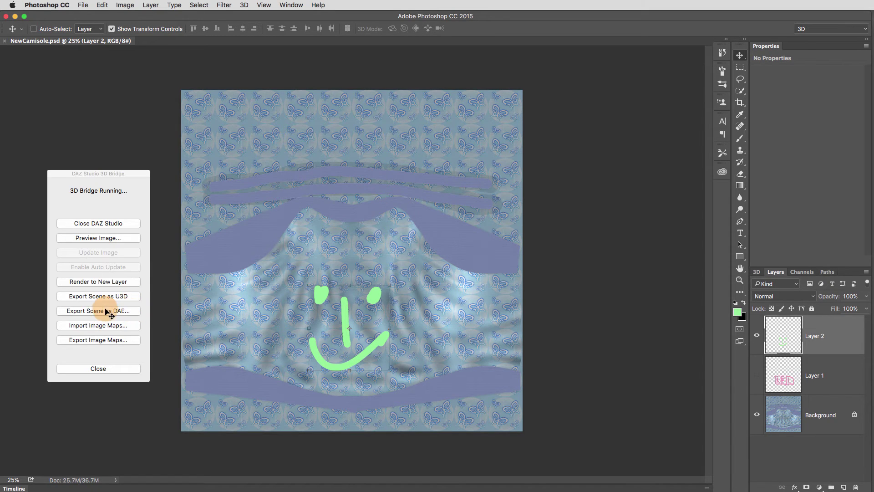
# - Try exporting the scene as DAE into Photoshop, inspect the model, and close psbridgescene.dae without saving
pyautogui.click(131, 311)
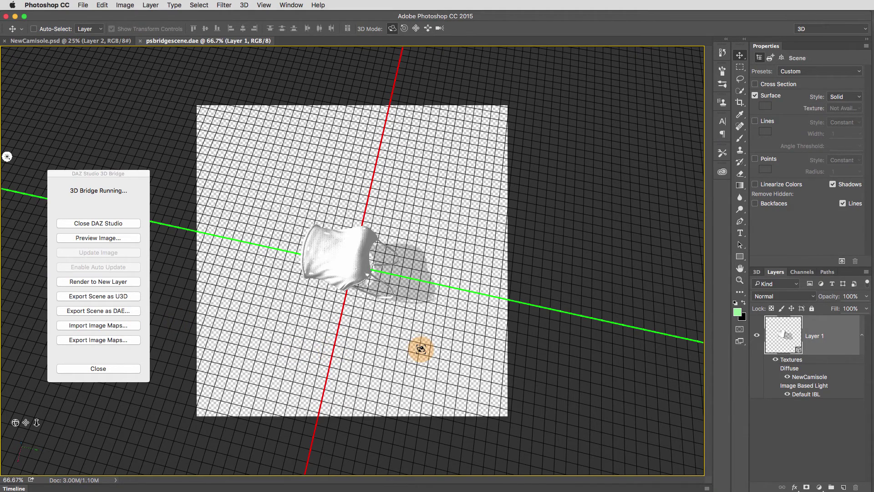
pyautogui.moveTo(421, 348); pyautogui.dragTo(514, 304)
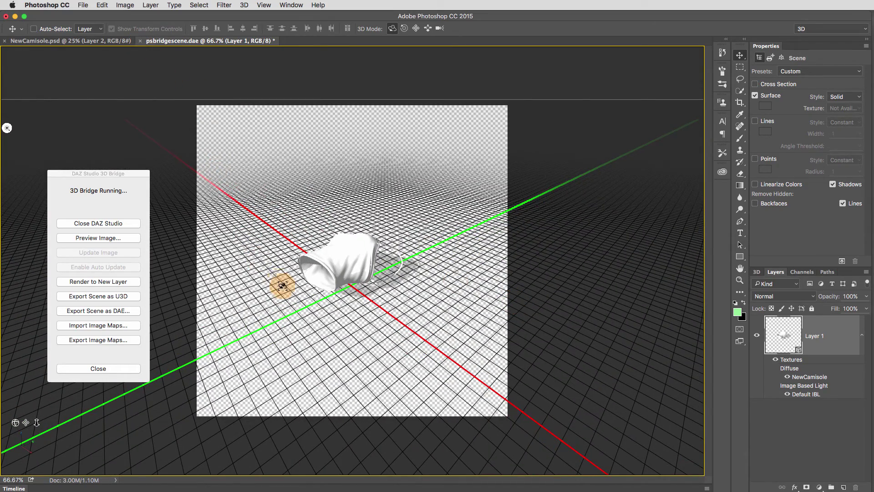
pyautogui.click(141, 42)
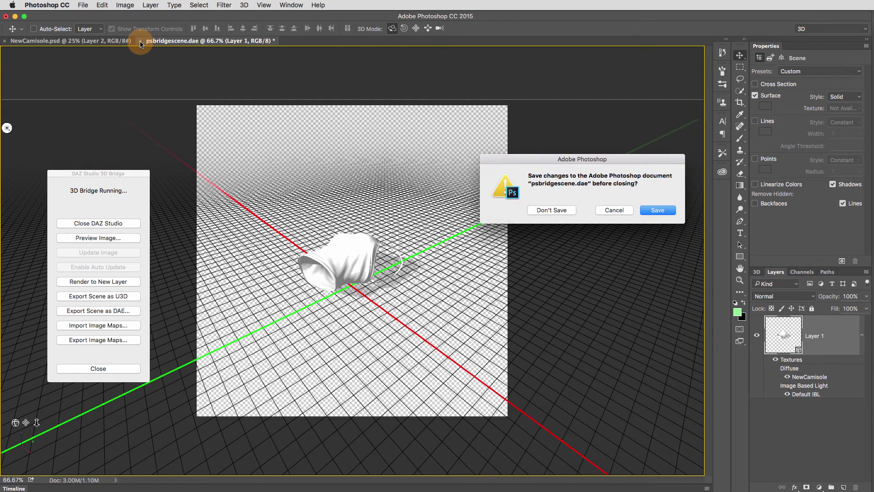
pyautogui.click(557, 209)
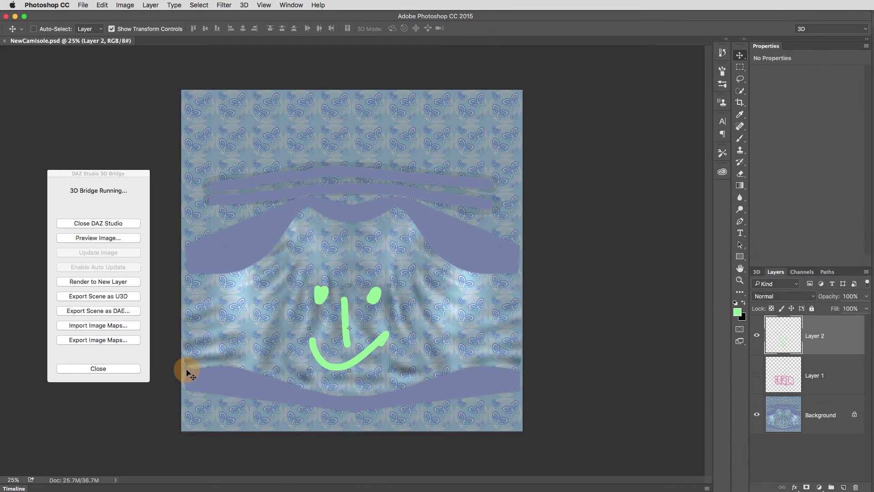
# - Export the scene as U3D with maps resampled to a maximum size of 1024, lights and cameras included, and inspect the model in Photoshop
pyautogui.click(130, 299)
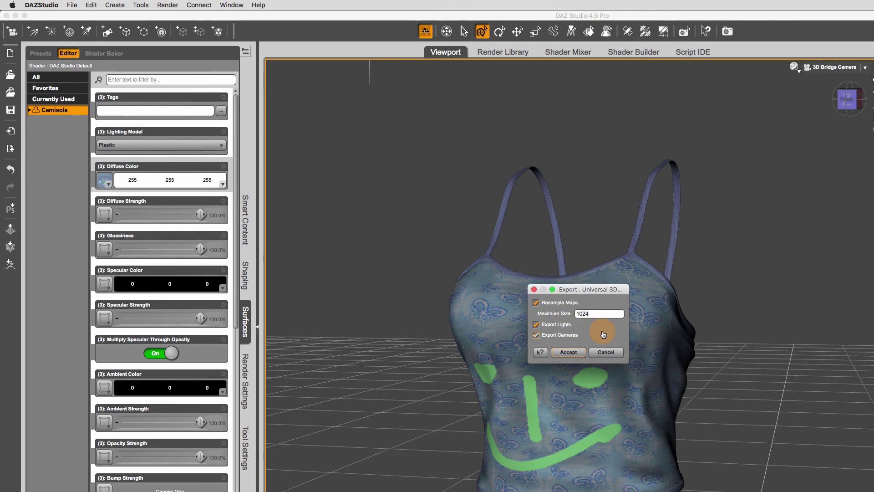
pyautogui.click(569, 352)
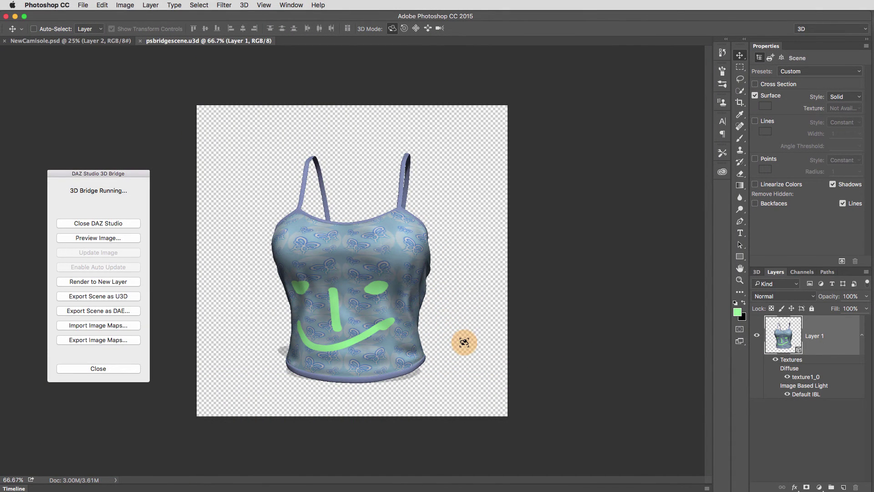
pyautogui.moveTo(464, 342); pyautogui.dragTo(406, 356)
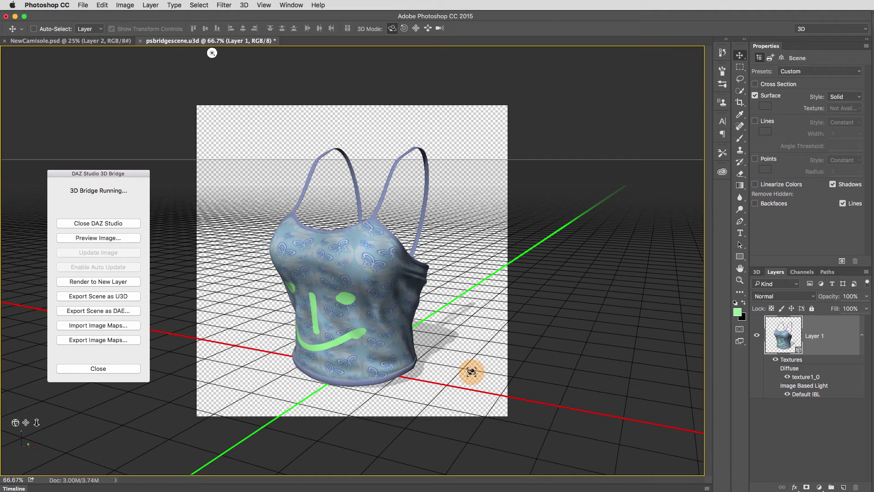
# - Inspect the exported U3D camisole and its smiley face from other camera angles
pyautogui.moveTo(459, 371); pyautogui.dragTo(477, 363)
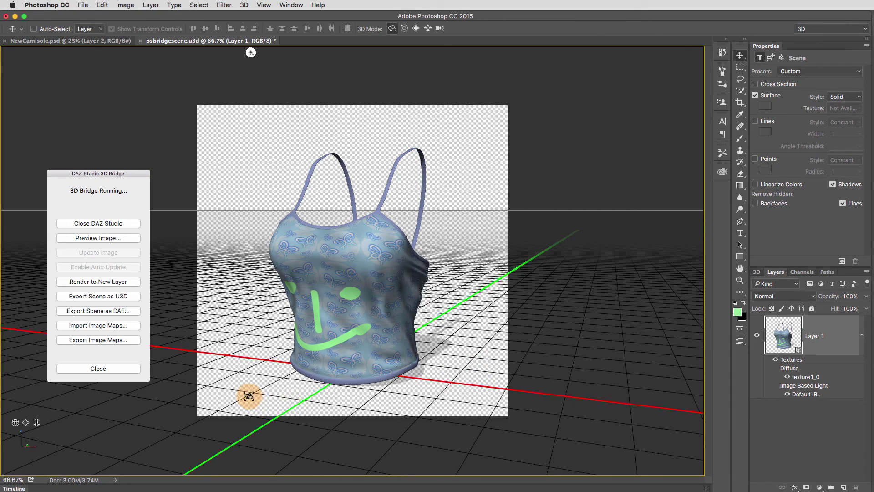
pyautogui.moveTo(249, 396); pyautogui.dragTo(229, 390)
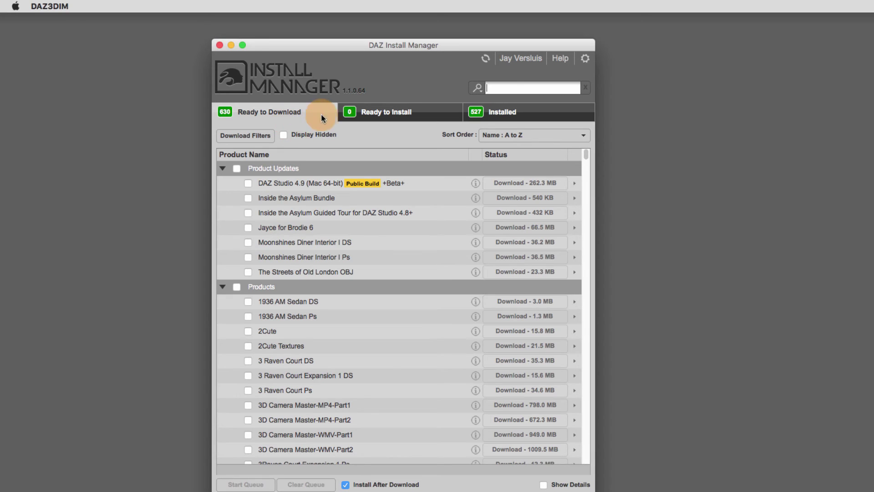
# - Switch to DAZ Install Manager and search the products for "photoshop"
pyautogui.write('phto')
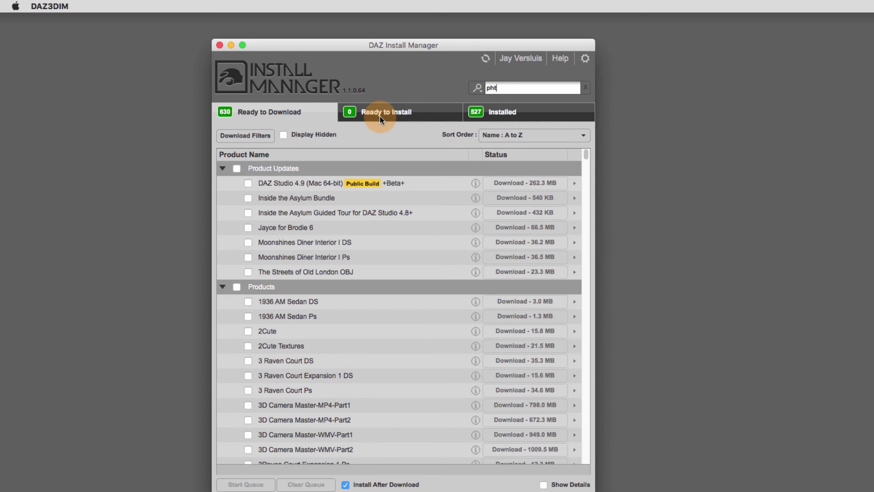
pyautogui.press('BackSpace')
pyautogui.press('BackSpace')
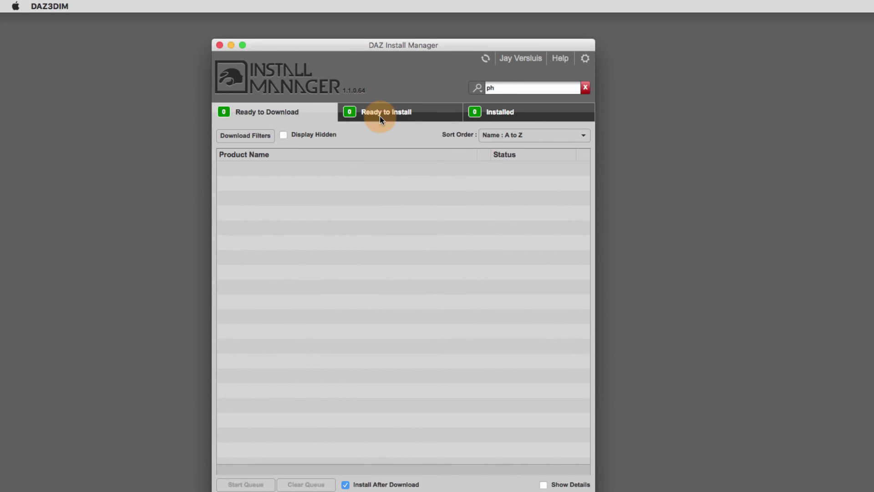
pyautogui.write('oto')
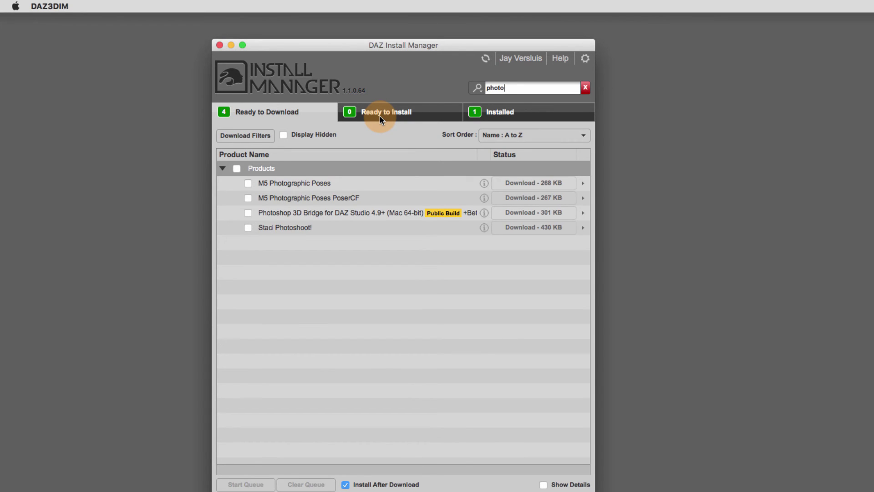
pyautogui.write('shop')
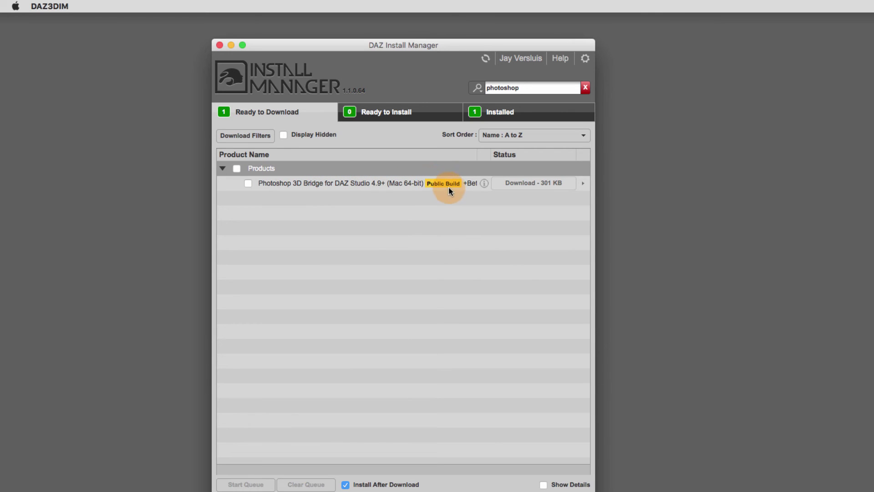
pyautogui.click(238, 169)
pyautogui.click(254, 485)
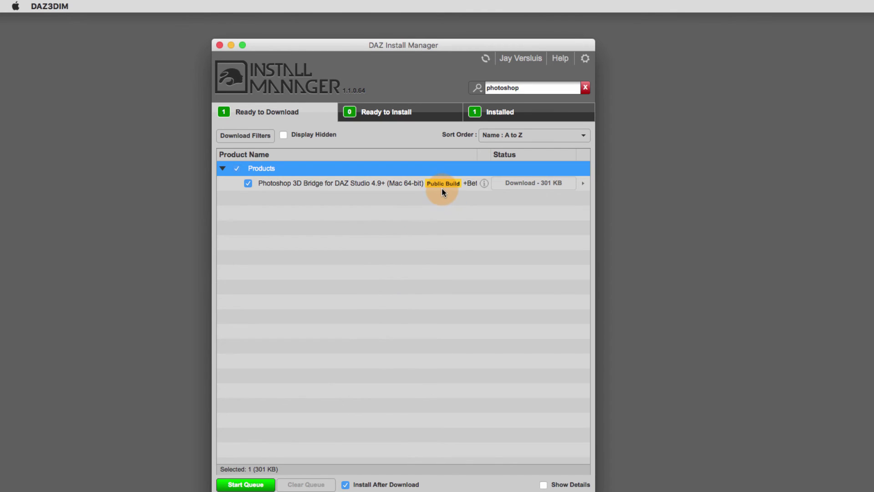
pyautogui.click(236, 169)
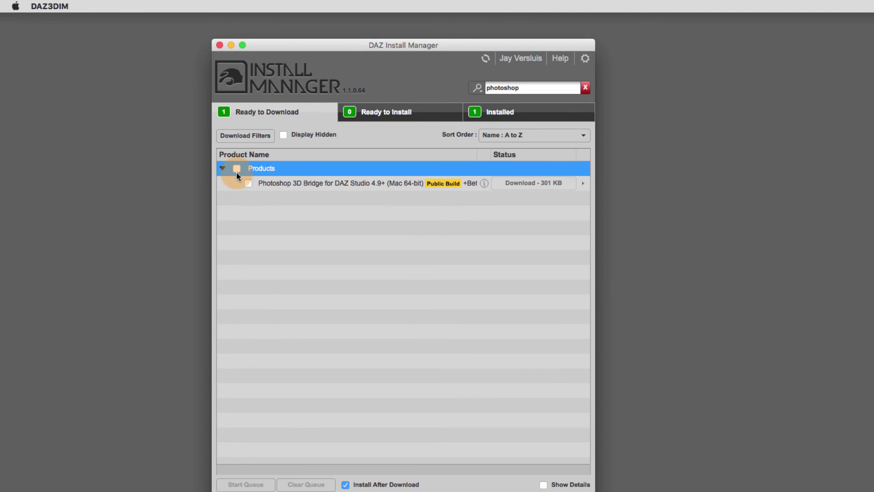
# - Mark Photoshop 3D Bridge for DAZ Studio 4.9+ (Mac 64-bit) among the installed products
pyautogui.click(537, 115)
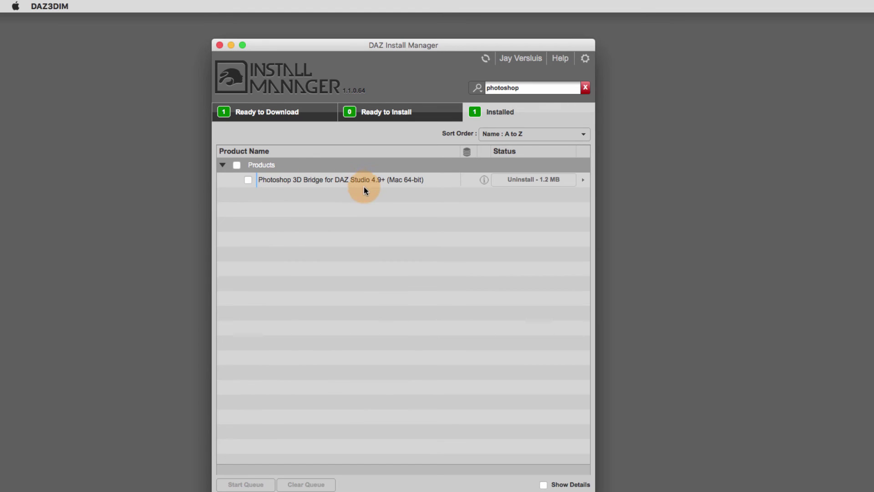
pyautogui.click(245, 170)
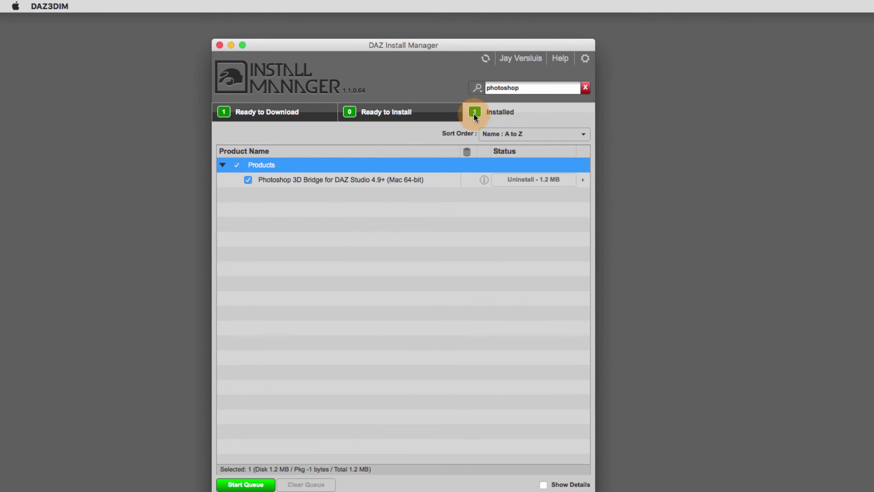
# - Examine the Public Build and Private Build options in the filters for available downloads, and discard any changes
pyautogui.click(300, 115)
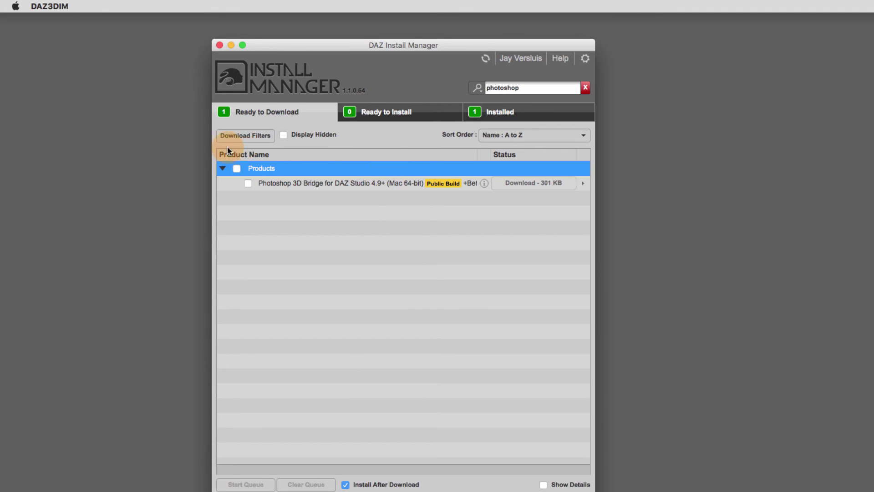
pyautogui.click(268, 135)
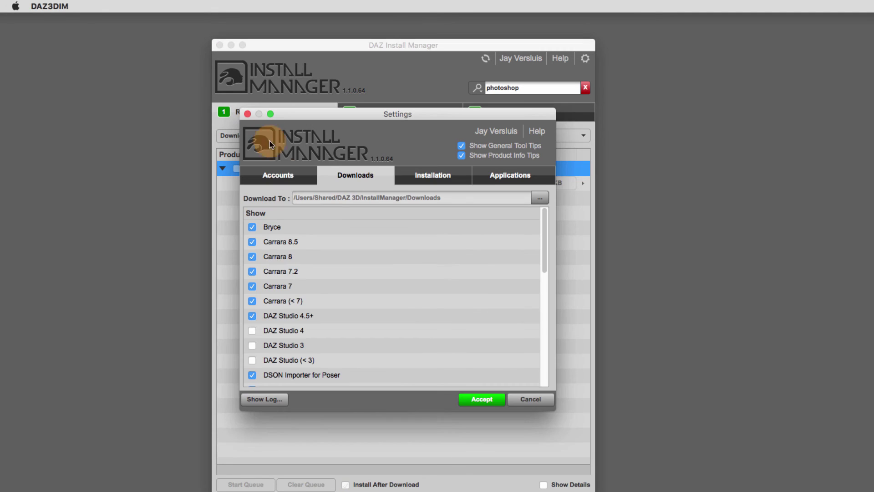
pyautogui.moveTo(544, 257); pyautogui.dragTo(544, 375)
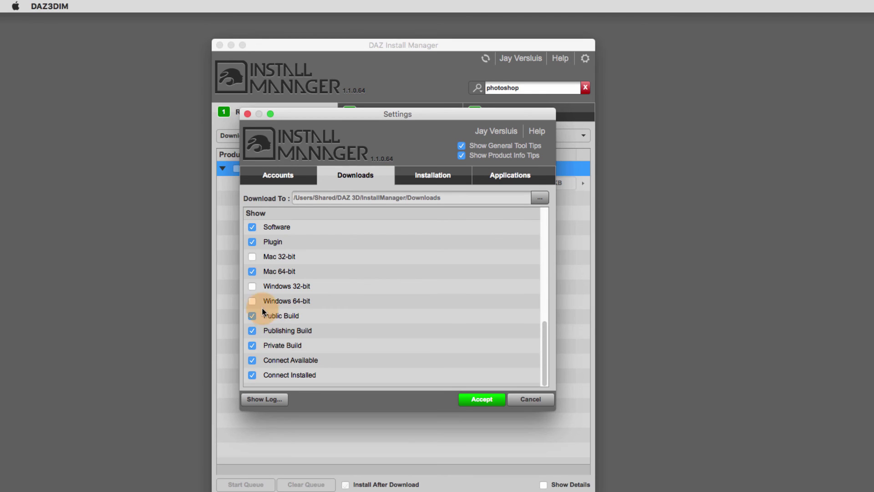
pyautogui.click(252, 316)
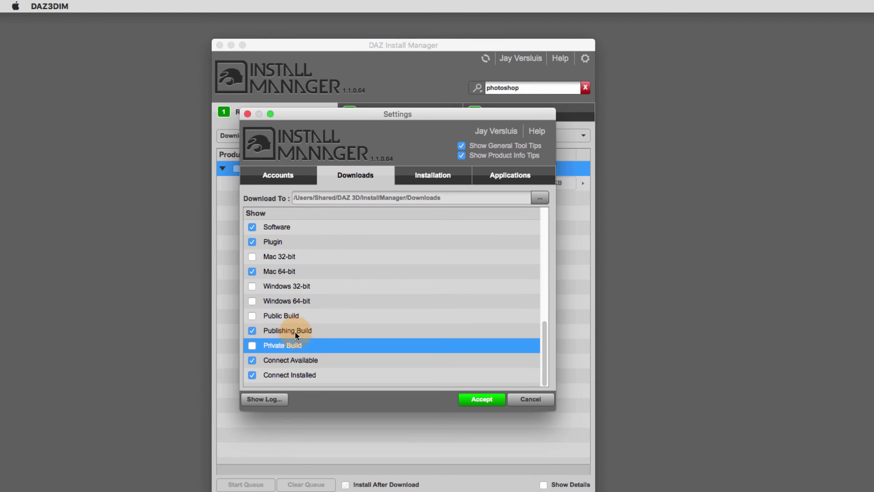
pyautogui.click(252, 360)
pyautogui.click(253, 346)
pyautogui.click(254, 316)
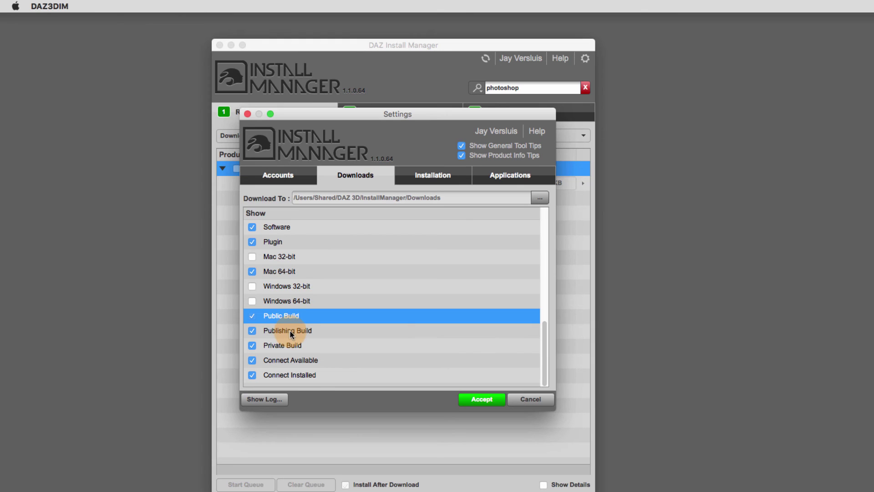
pyautogui.click(540, 400)
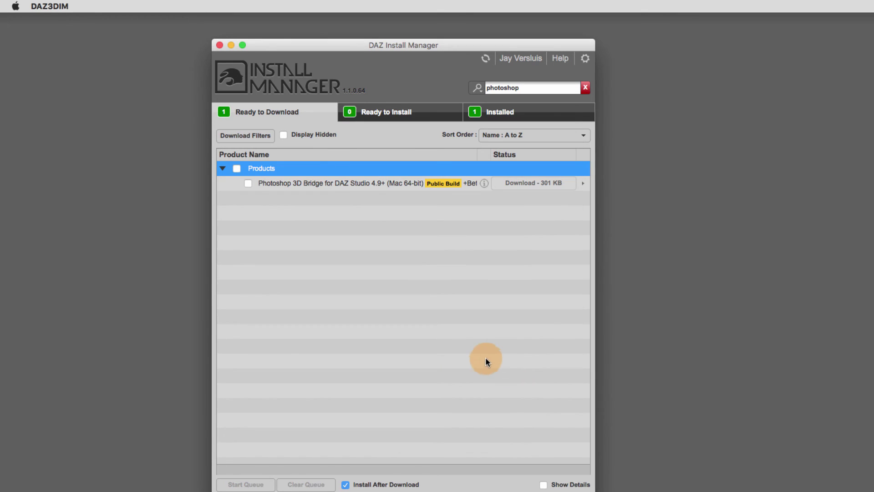
# - Examine the application paths for Photoshop CS5 (64-bit) and Photoshop CC (64-bit) in the Install Manager settings
pyautogui.click(544, 117)
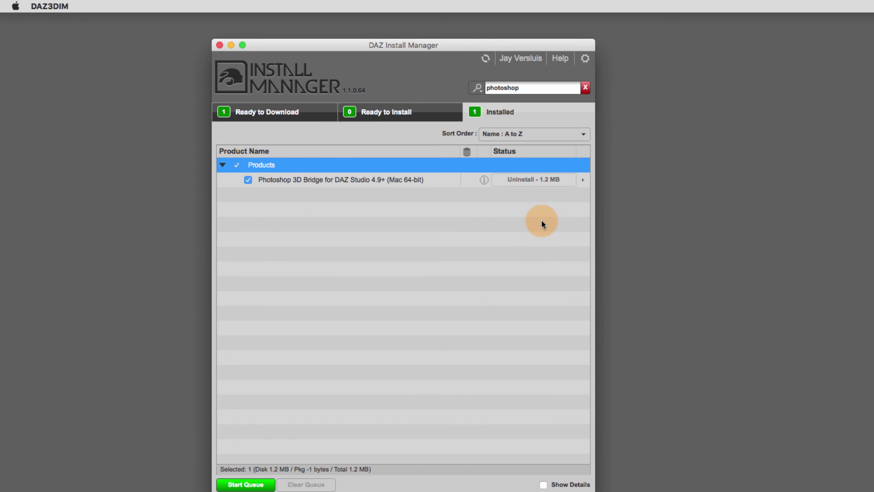
pyautogui.click(592, 59)
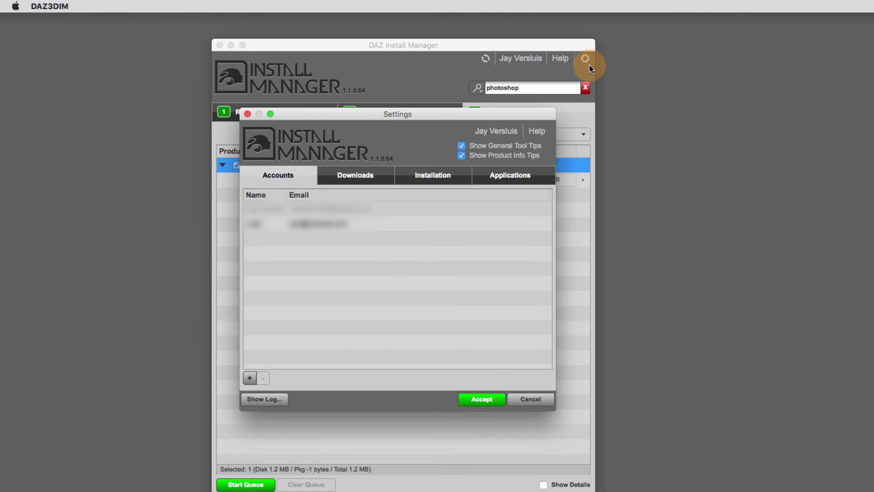
pyautogui.click(521, 177)
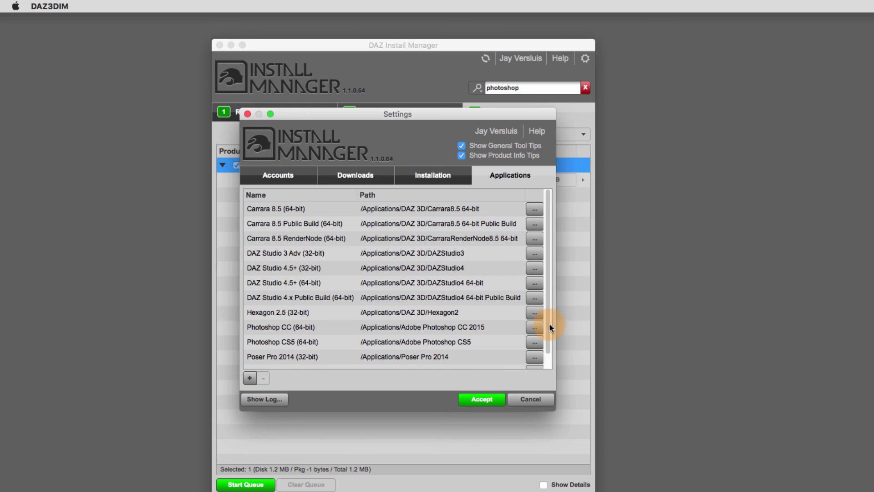
pyautogui.scroll(-1, 549, 324)
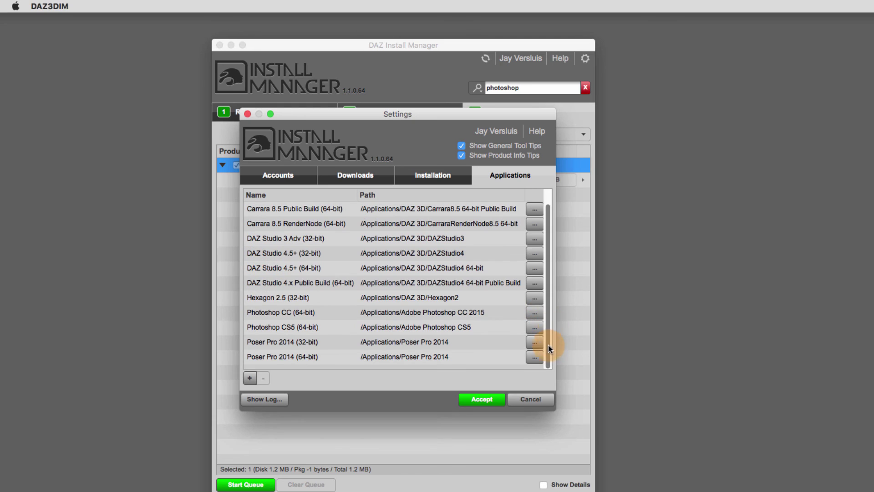
pyautogui.click(315, 329)
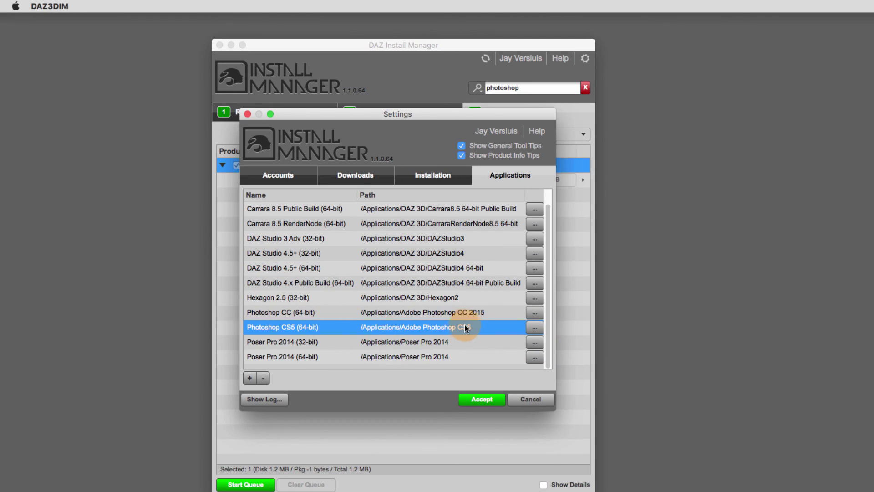
pyautogui.click(317, 313)
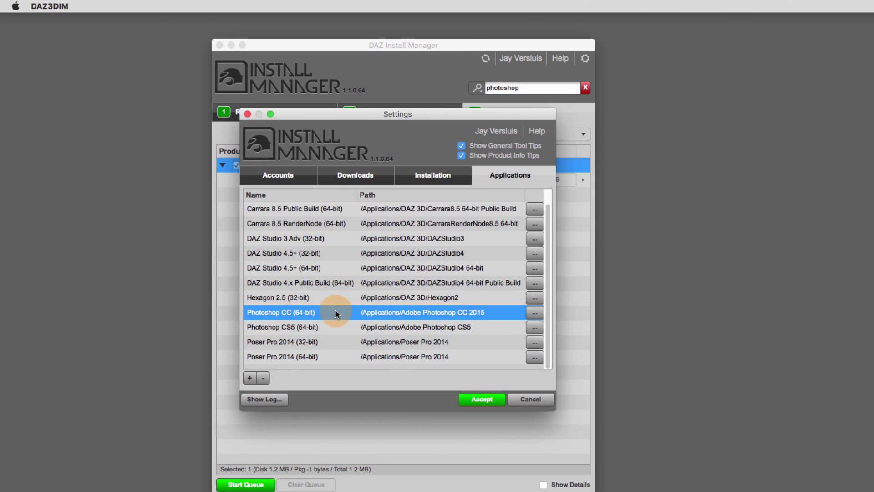
# - Browse the Adobe Photoshop CC 2014 and CC 2015 folders for the Photoshop CC (64-bit) path, cancel the choice, and accept the settings
pyautogui.click(536, 314)
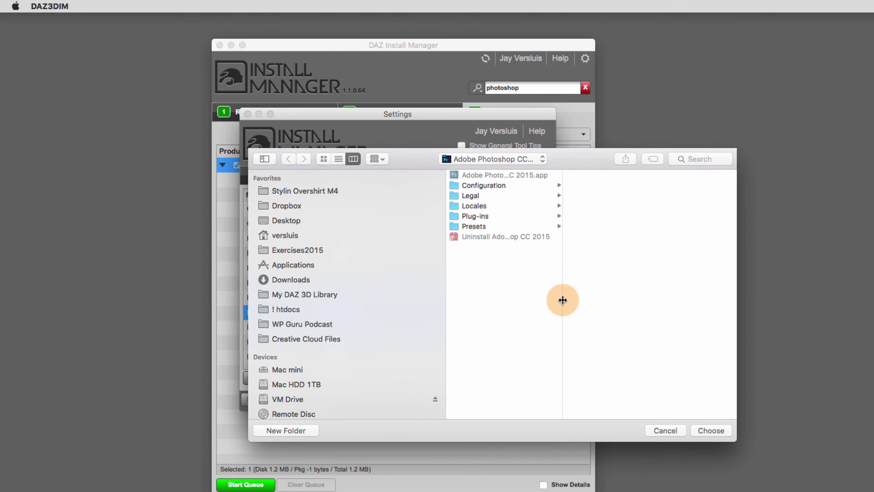
pyautogui.moveTo(563, 300); pyautogui.dragTo(609, 298)
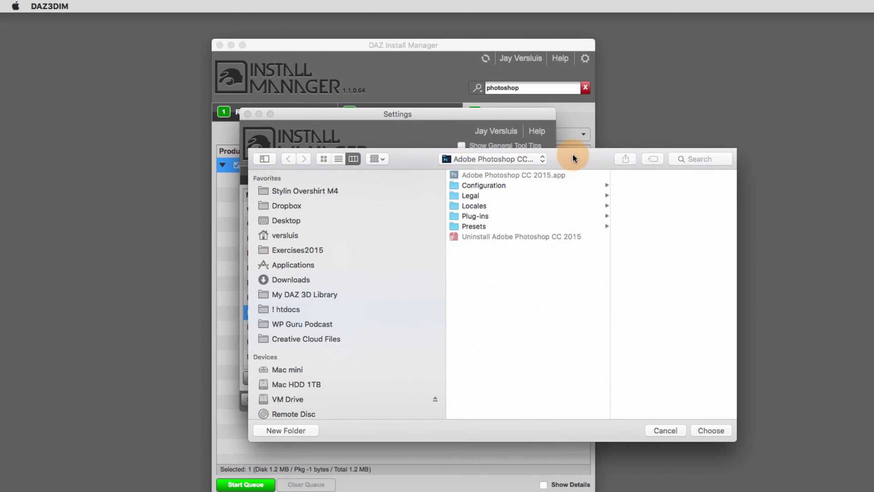
pyautogui.moveTo(573, 155); pyautogui.dragTo(603, 180)
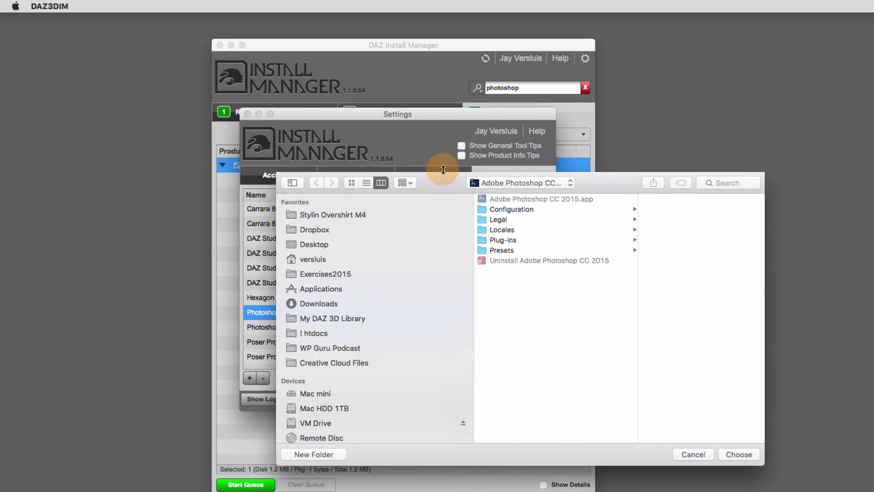
pyautogui.moveTo(437, 185); pyautogui.dragTo(396, 197)
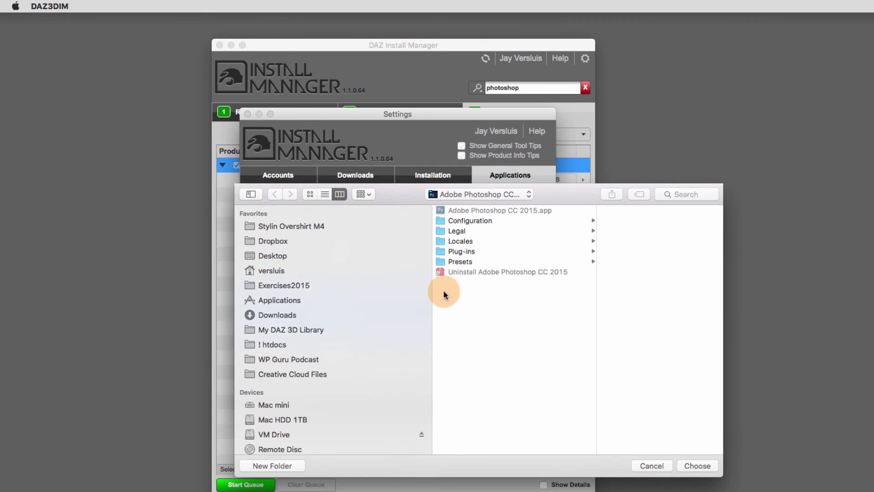
pyautogui.click(303, 300)
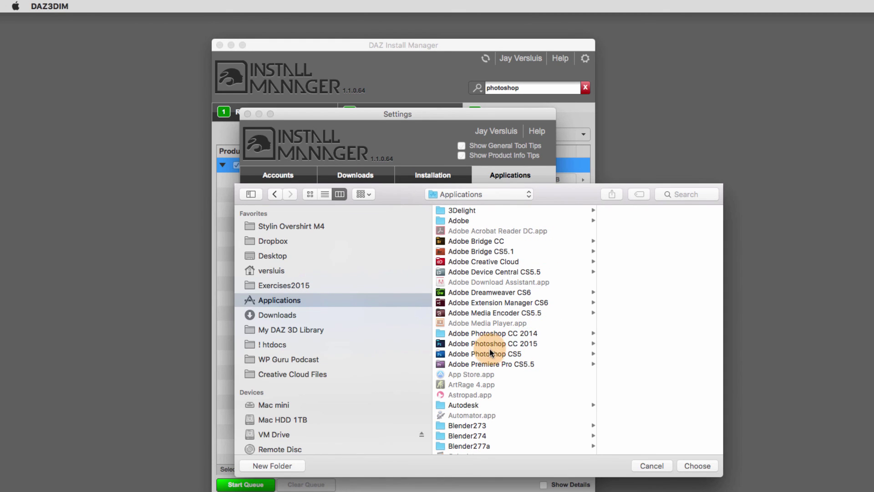
pyautogui.click(552, 344)
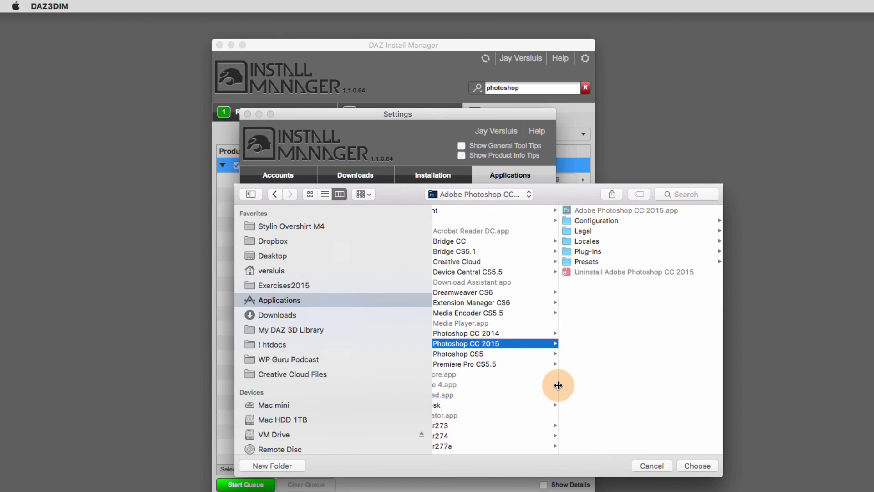
pyautogui.moveTo(558, 380); pyautogui.dragTo(585, 389)
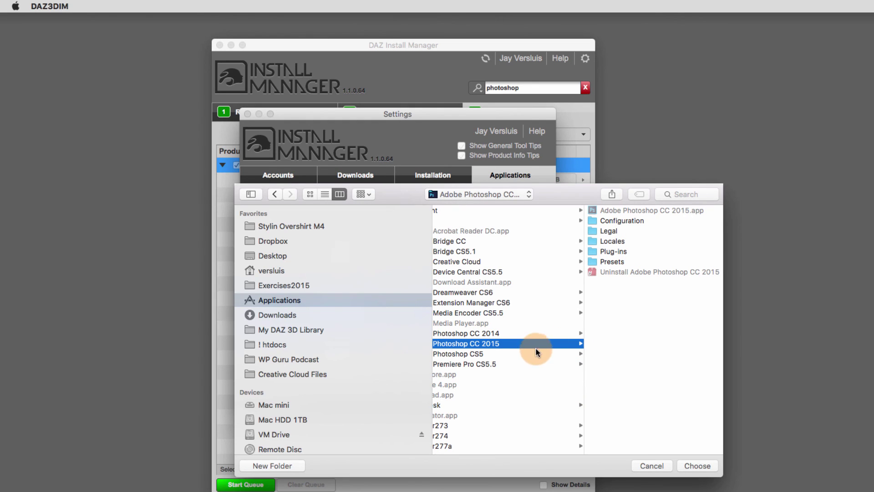
pyautogui.click(528, 335)
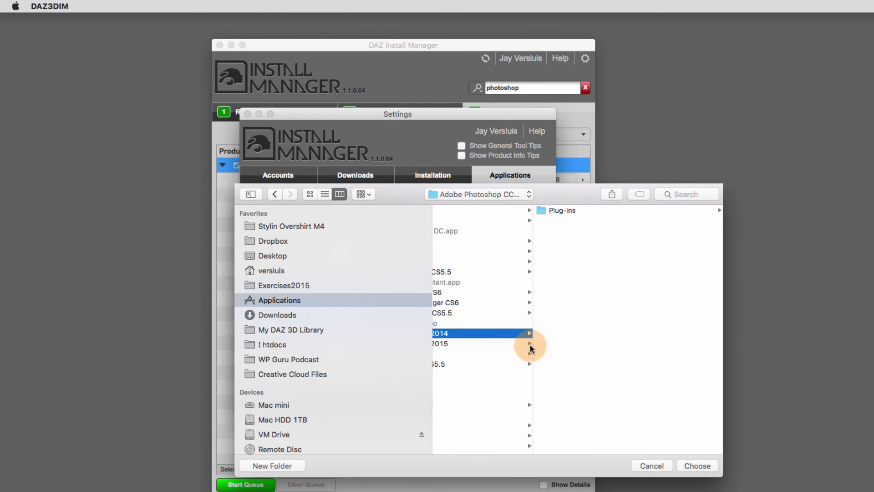
pyautogui.moveTo(536, 380); pyautogui.dragTo(572, 390)
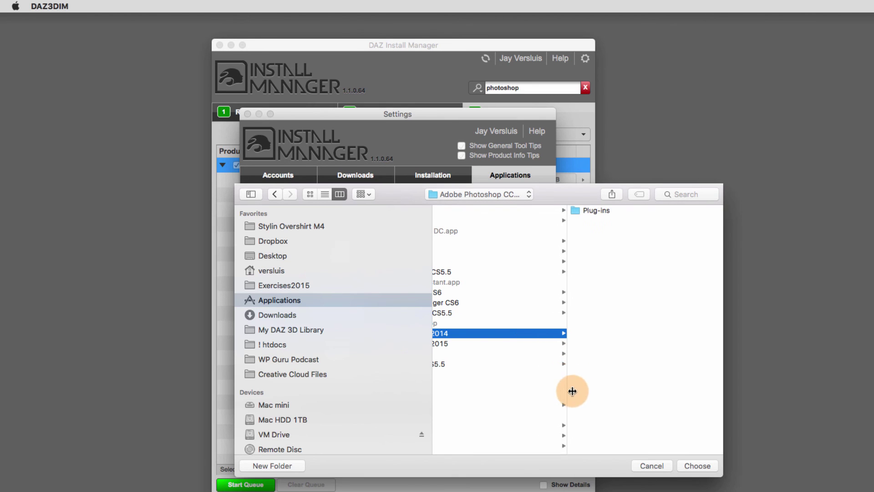
pyautogui.click(509, 344)
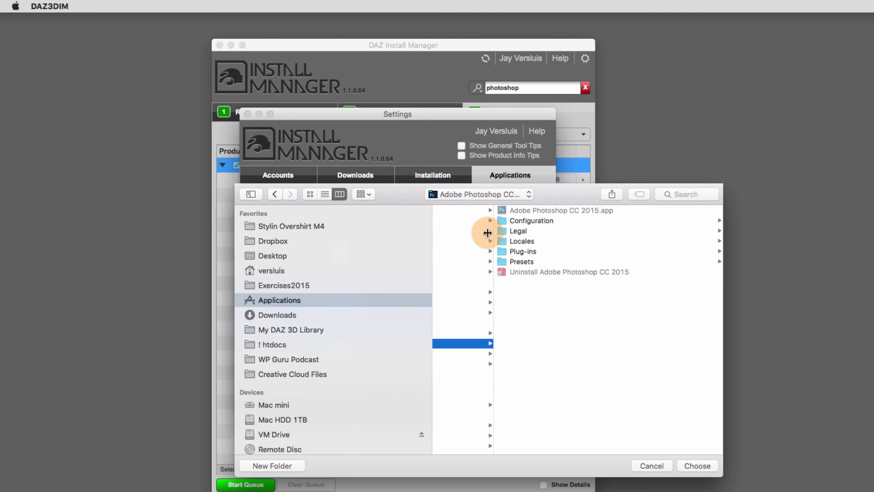
pyautogui.click(651, 461)
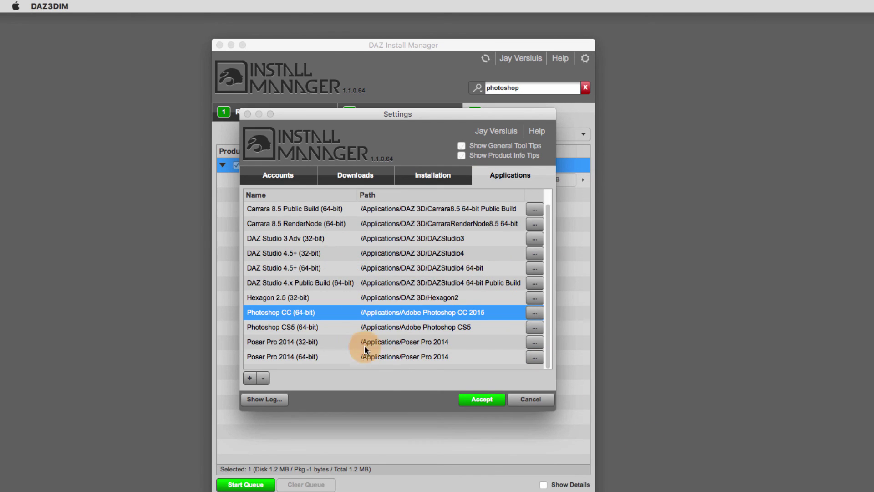
pyautogui.click(487, 400)
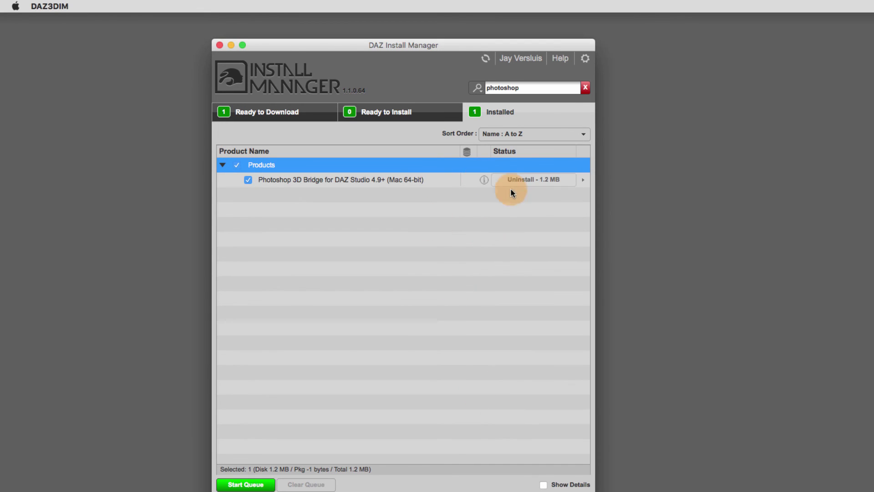